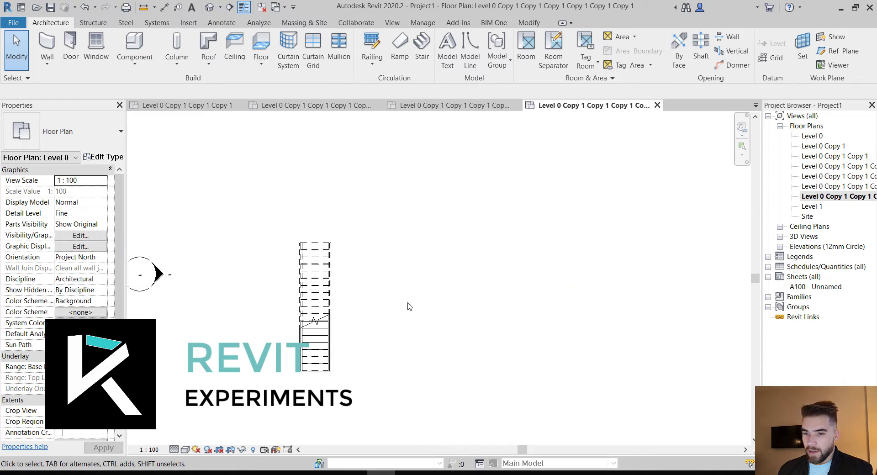
Browse the copied floor plans, then open the Level 0 floor plan with its UP stair
left_click(836, 165)
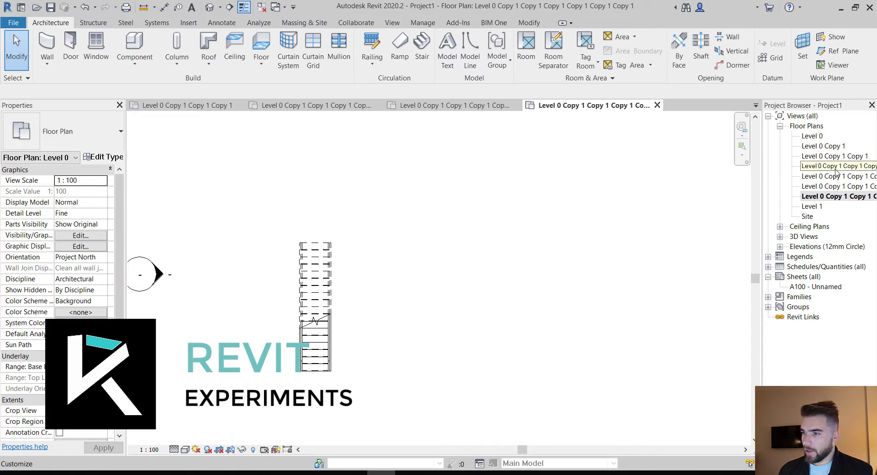
double_click(835, 185)
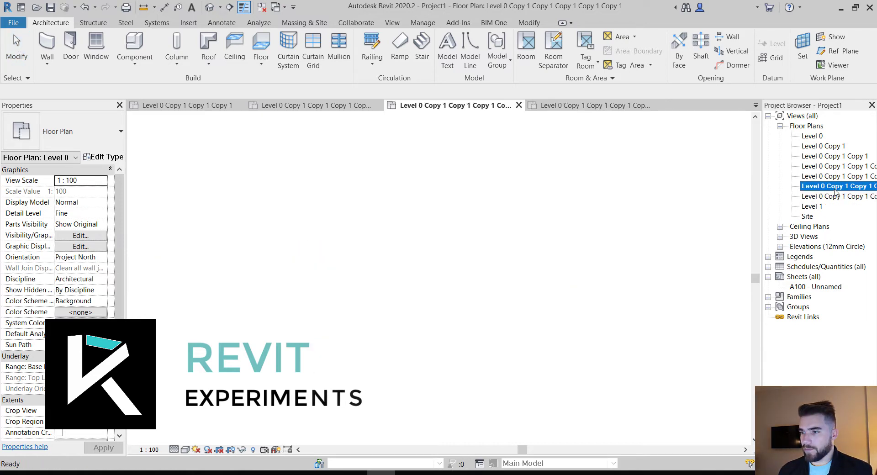
double_click(835, 165)
left_click(814, 138)
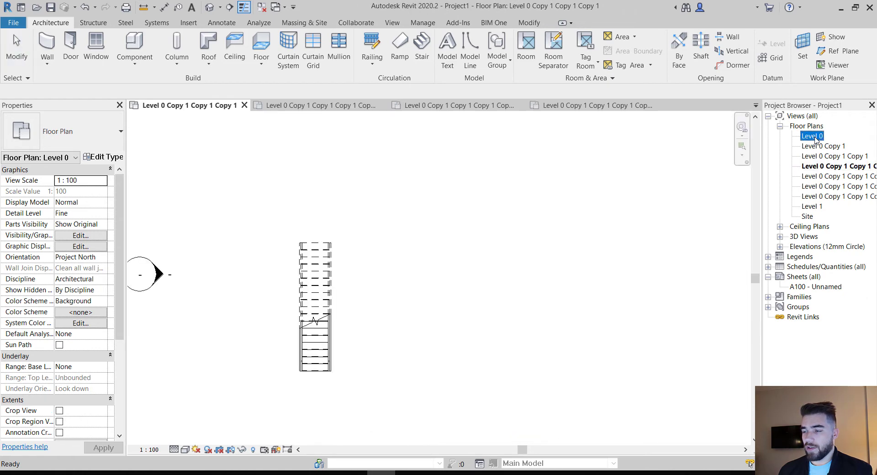
left_click(813, 137)
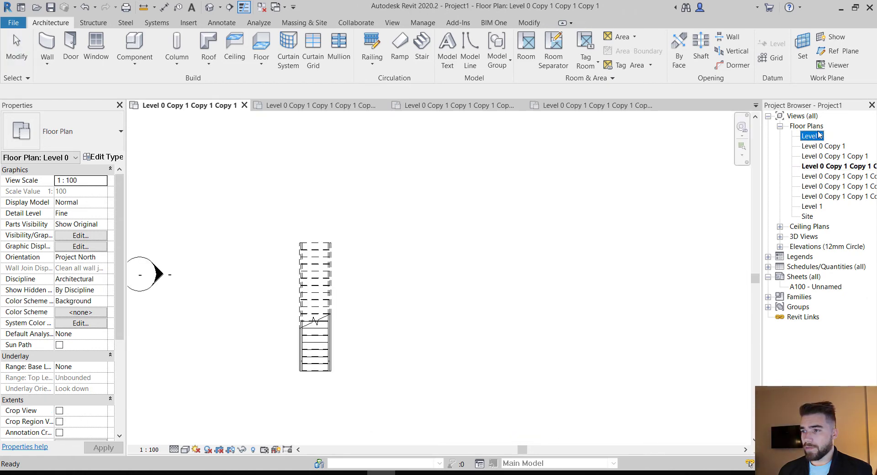
double_click(820, 135)
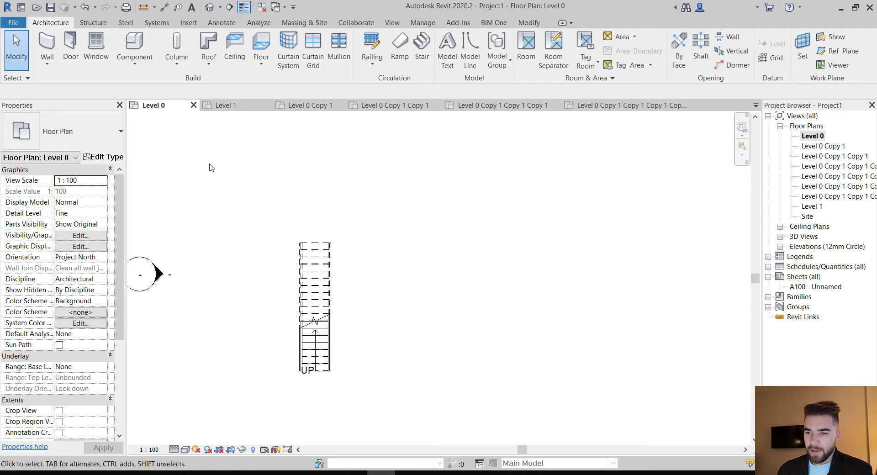
Inspect the existing stair, then start a new stair and sketch its vertical first run
left_click(330, 338)
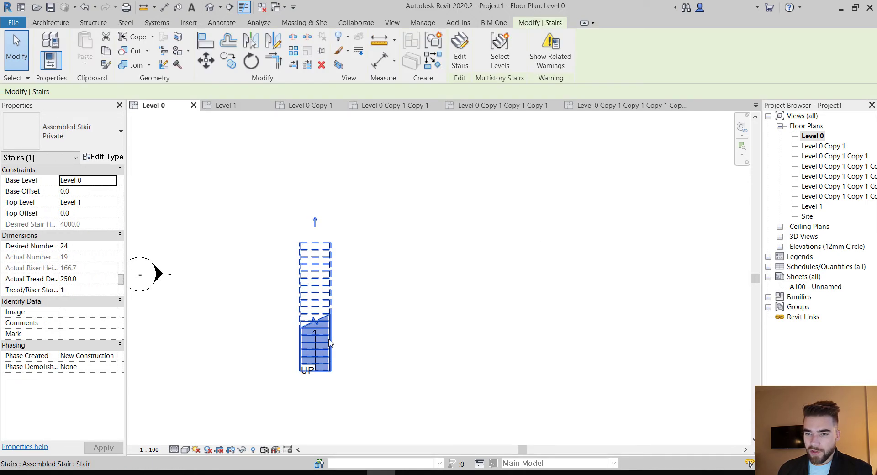
left_click(537, 295)
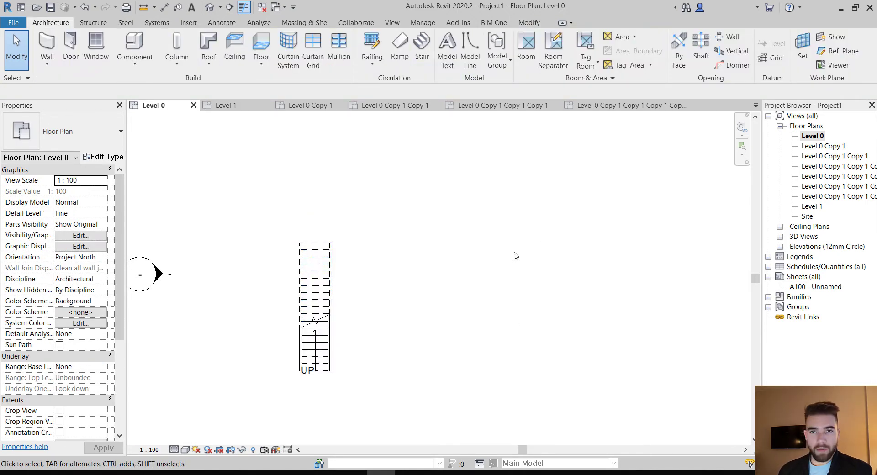
left_click(422, 48)
left_click(422, 353)
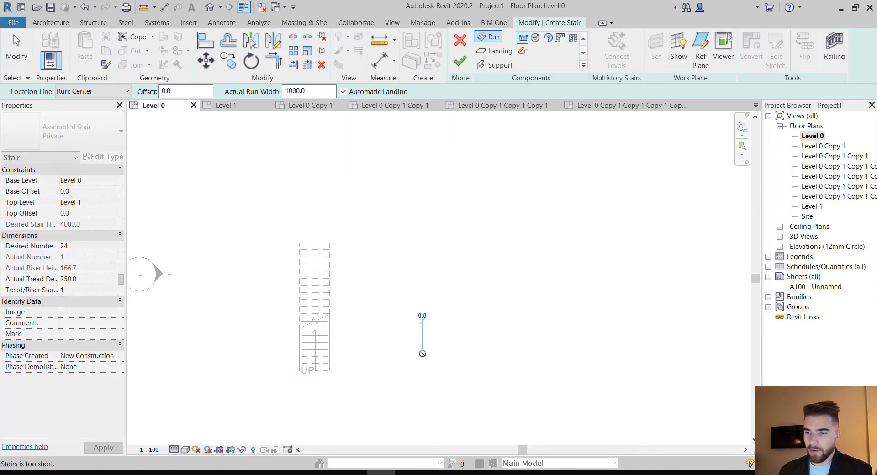
left_click(422, 262)
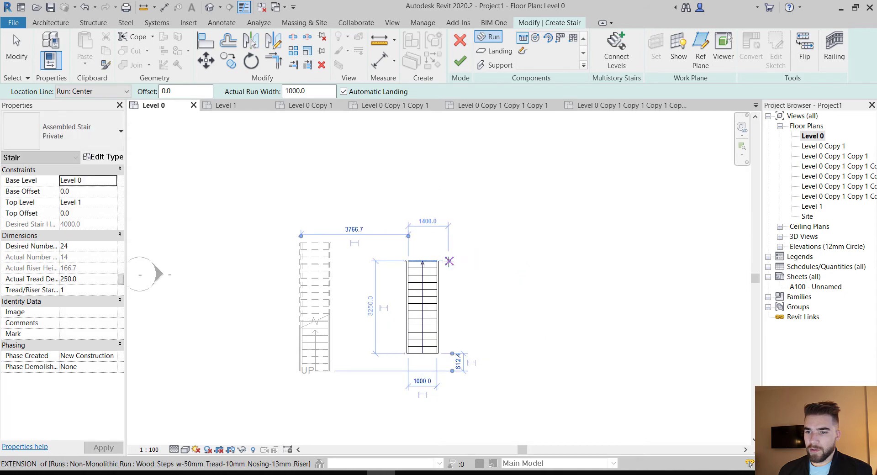
Sketch the horizontal second run off the landing, redoing the misplaced first attempt
left_click(423, 261)
left_click(473, 261)
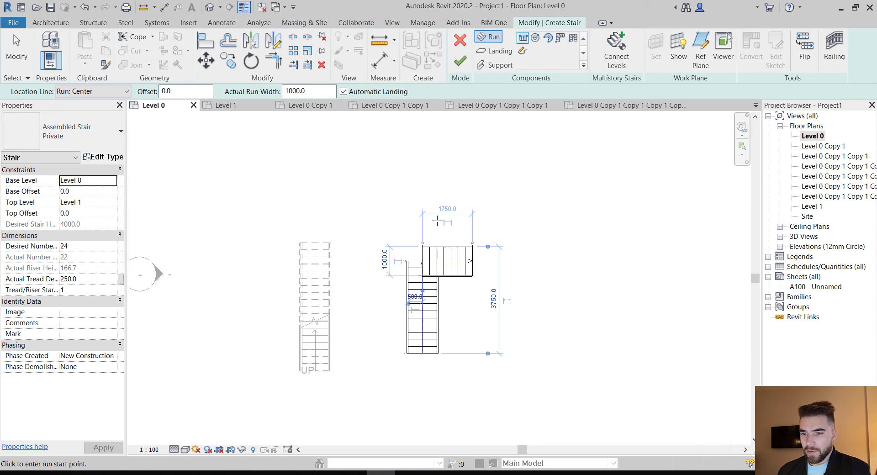
key("ctrl+z")
left_click(442, 251)
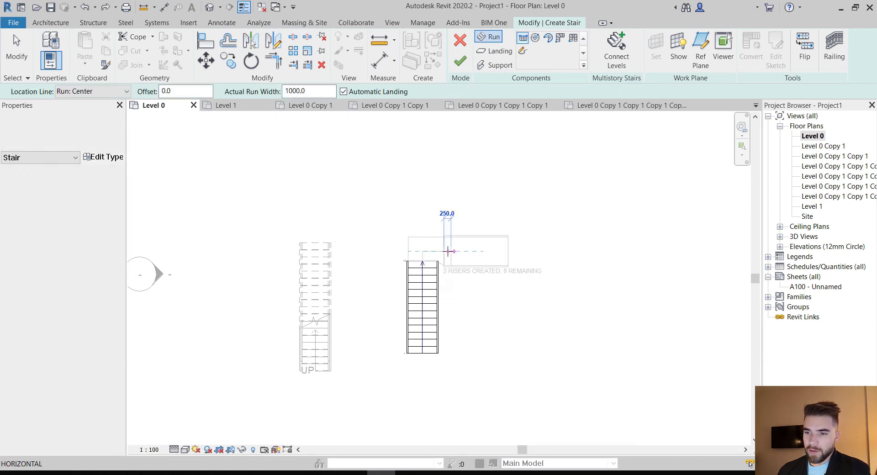
left_click(508, 251)
key("Escape")
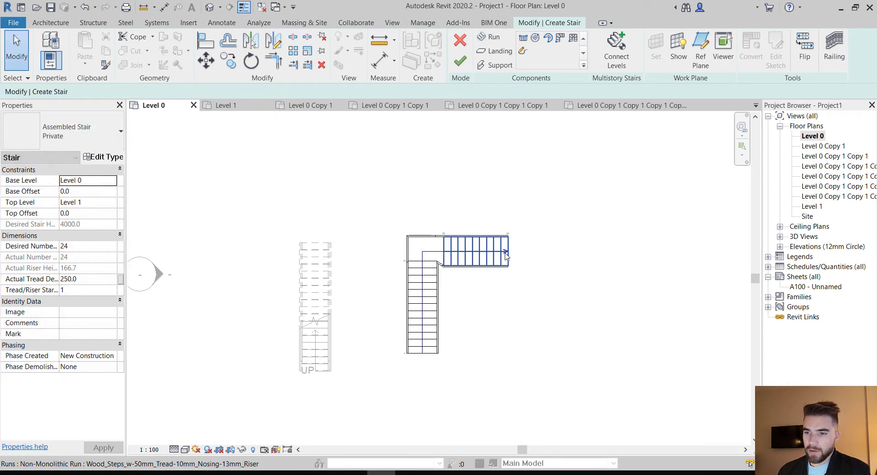
Move the horizontal run up onto the landing and finish the L-shaped stair
left_click(471, 250)
left_click_drag(475, 251, 468, 229)
left_click(576, 297)
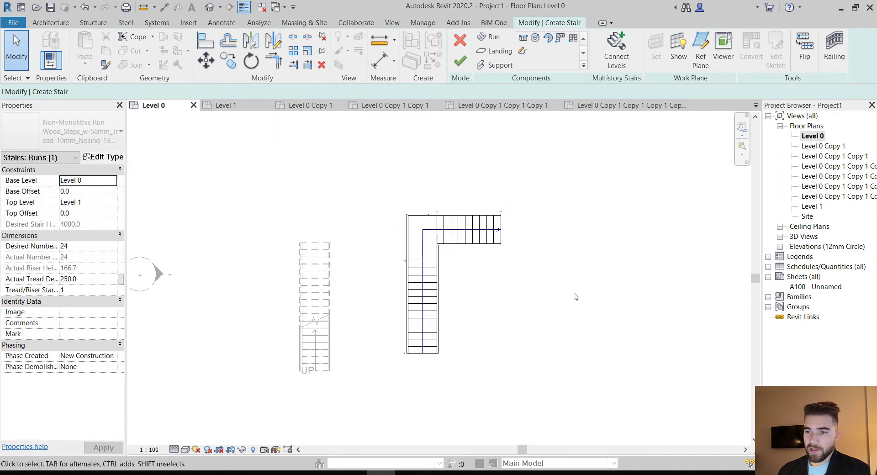
left_click(460, 61)
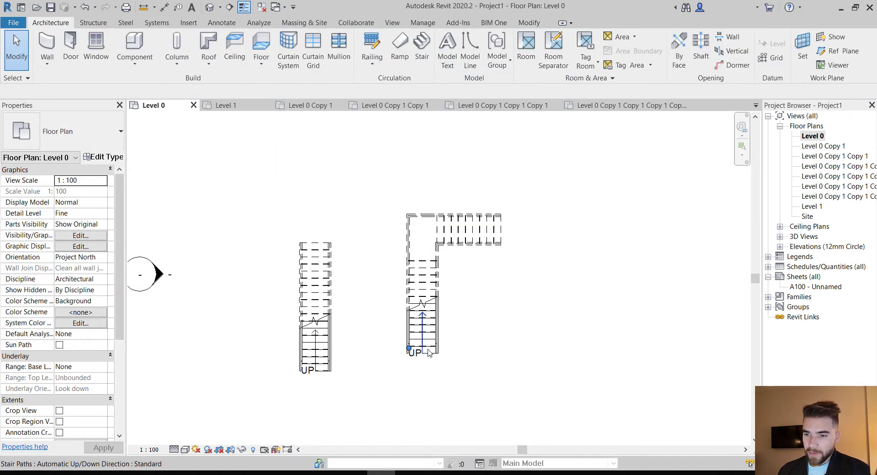
Select the new stair's UP path arrow to inspect it, then deselect it
key("Tab")
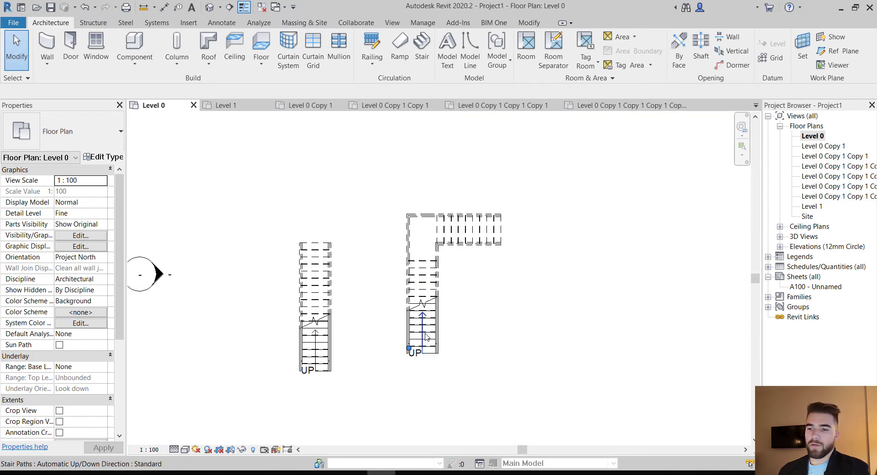
left_click(425, 337)
key("Escape")
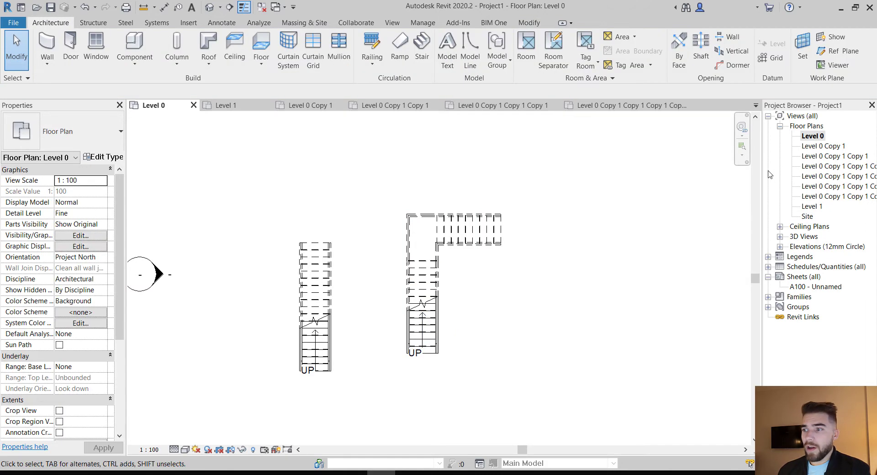
Open each copied Level 0 floor plan view in turn, Level 0 Copy 1 onward
double_click(822, 146)
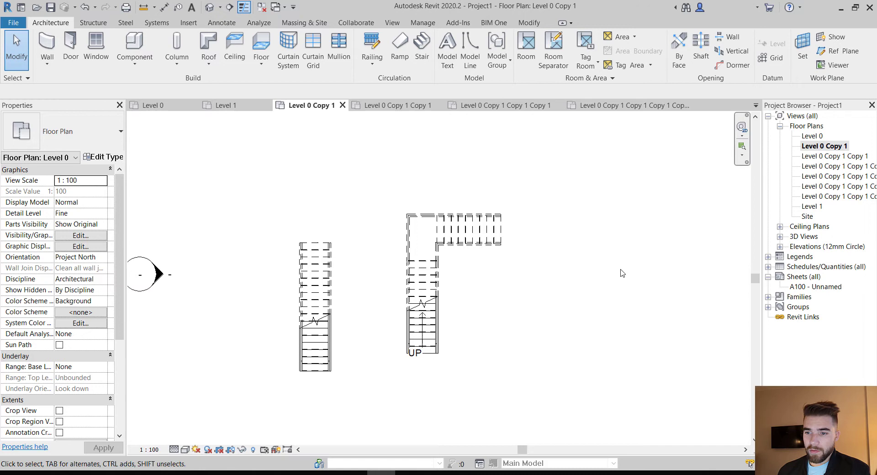
double_click(831, 156)
double_click(833, 166)
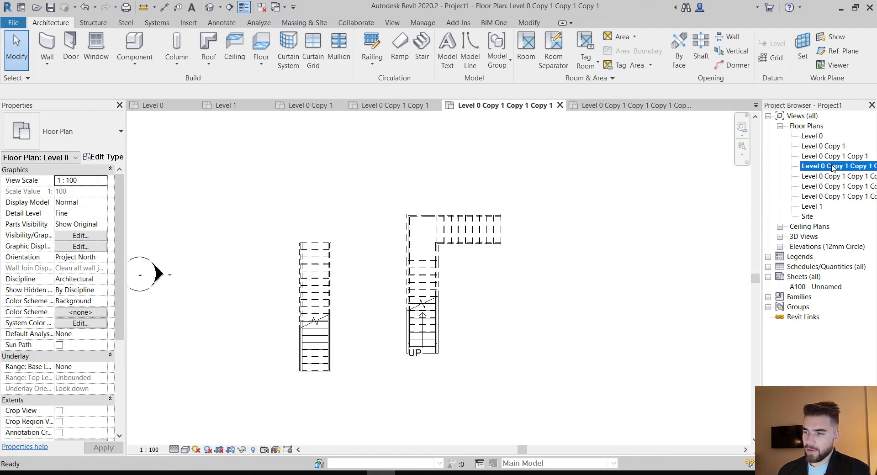
double_click(833, 176)
double_click(832, 186)
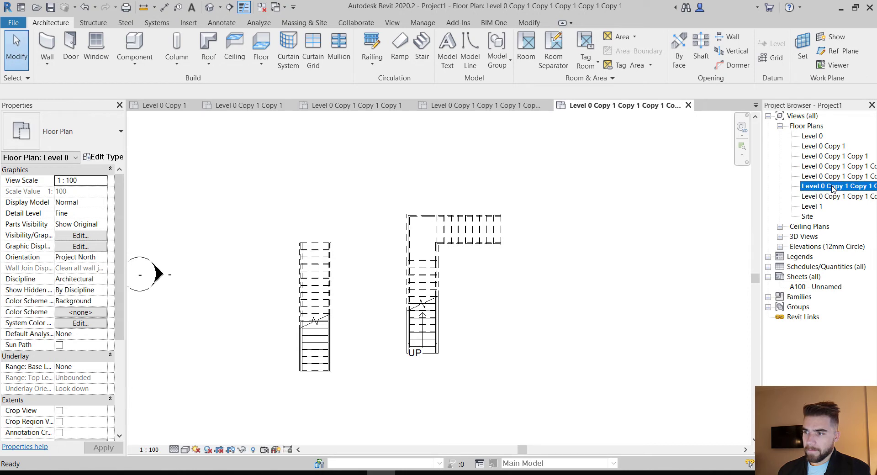
left_click(831, 196)
double_click(830, 196)
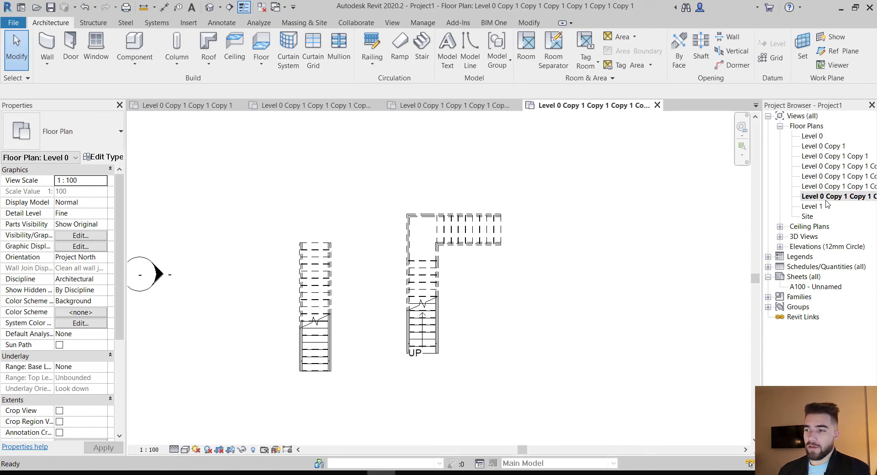
Make a plain Duplicate of the last copied floor plan view
left_click(826, 200)
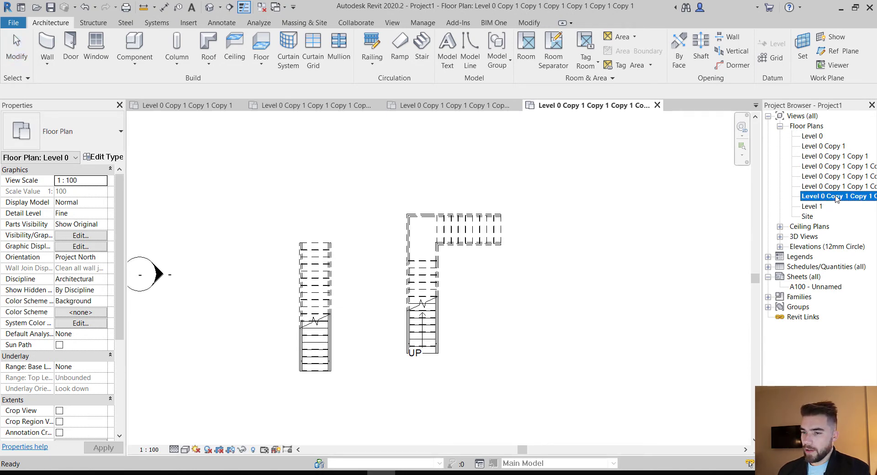
right_click(836, 197)
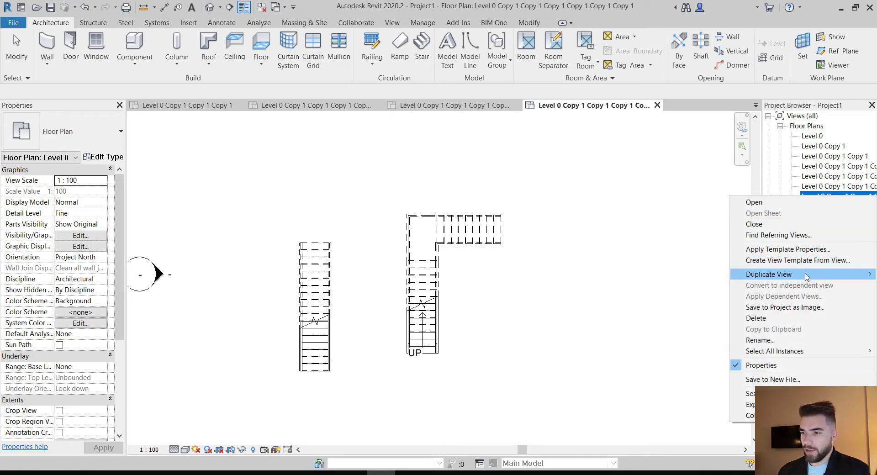
mouse_move(806, 275)
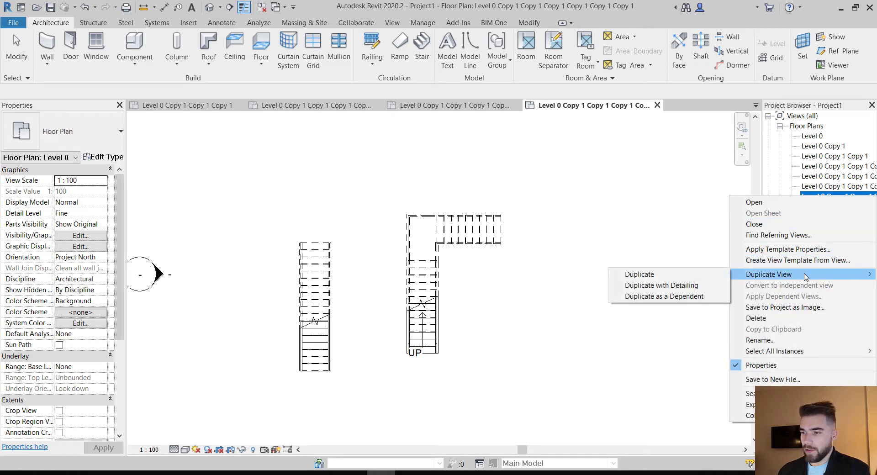
left_click(678, 275)
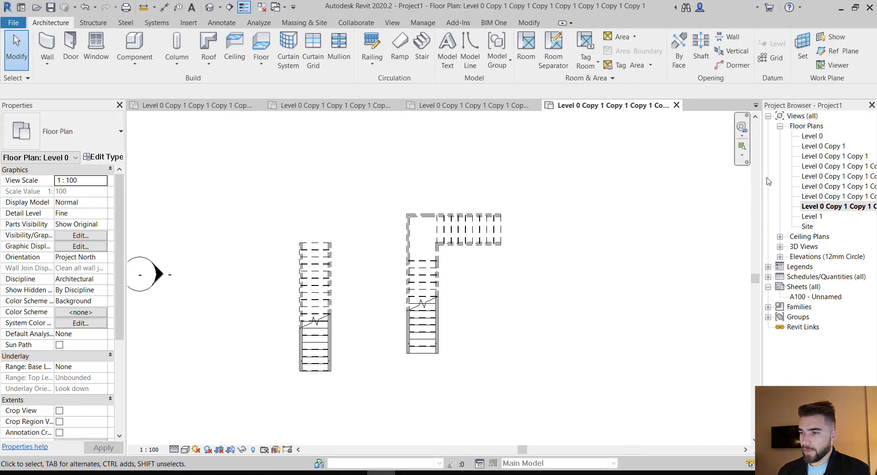
On Level 0, copy the L-shaped stair up and to the right as a third stair
double_click(812, 136)
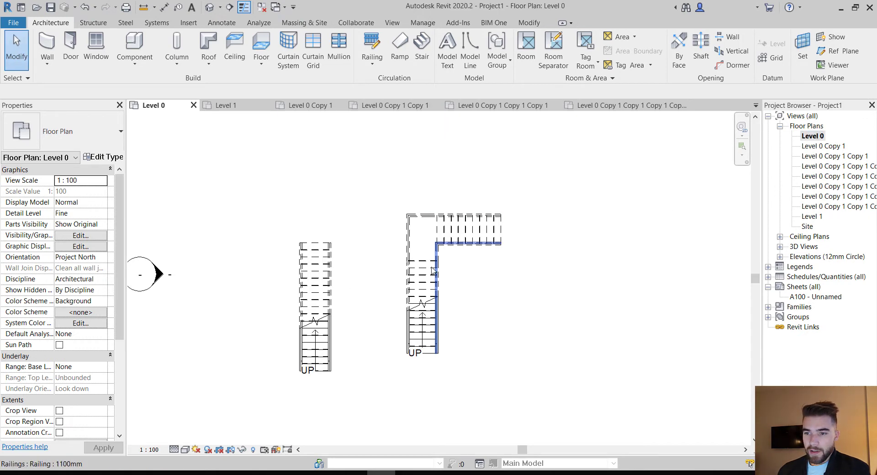
left_click(408, 318)
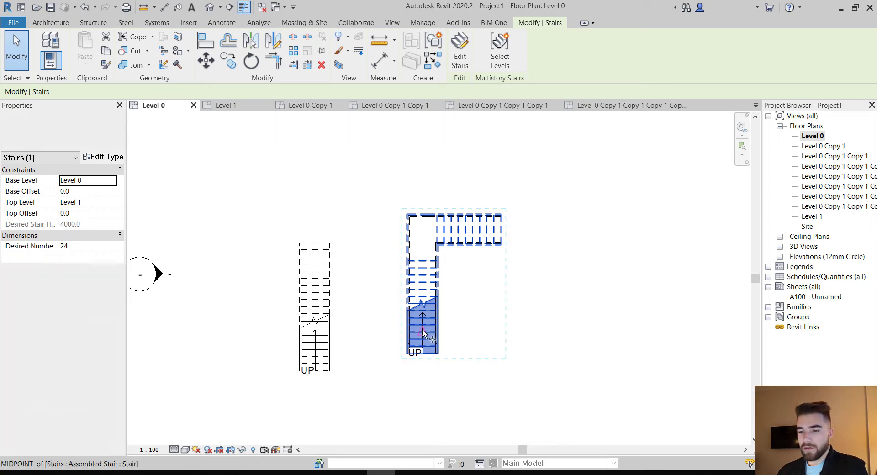
key("r")
key("o")
scroll(329, 265, "down", 2)
left_click(496, 254)
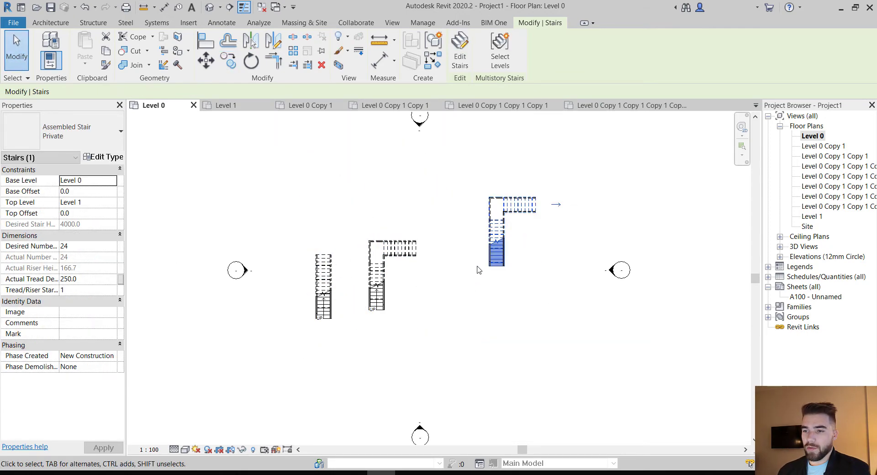
scroll(543, 288, "up", 2)
key("Escape")
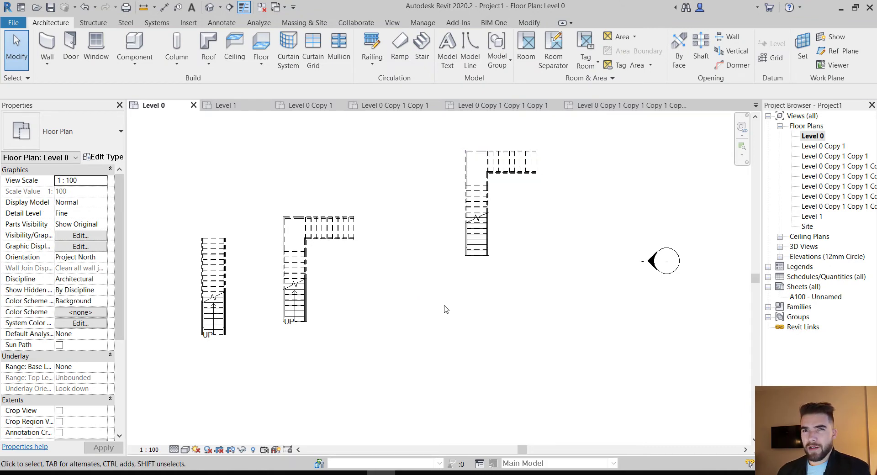
Select and release the middle L-shaped stair, then zoom out over the plan
left_click(307, 298)
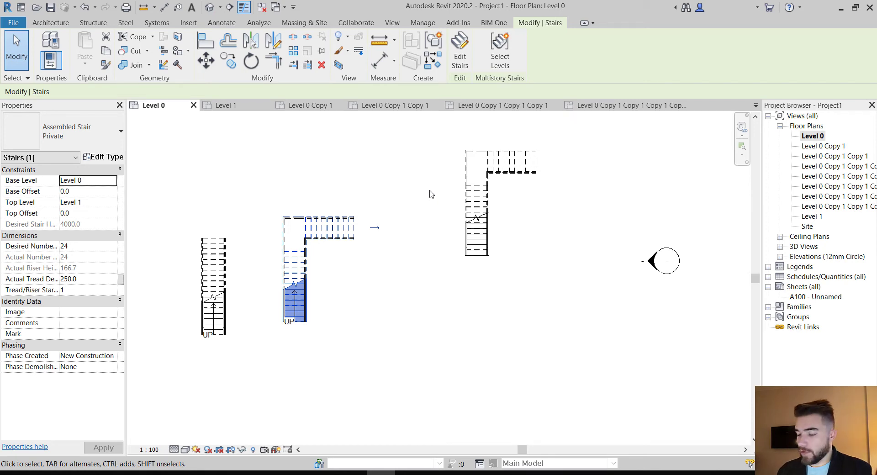
left_click(379, 316)
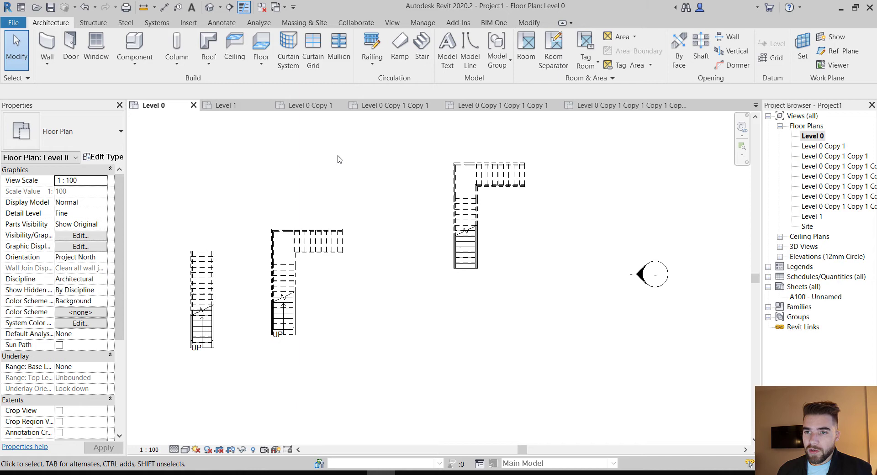
scroll(342, 201, "down", 2)
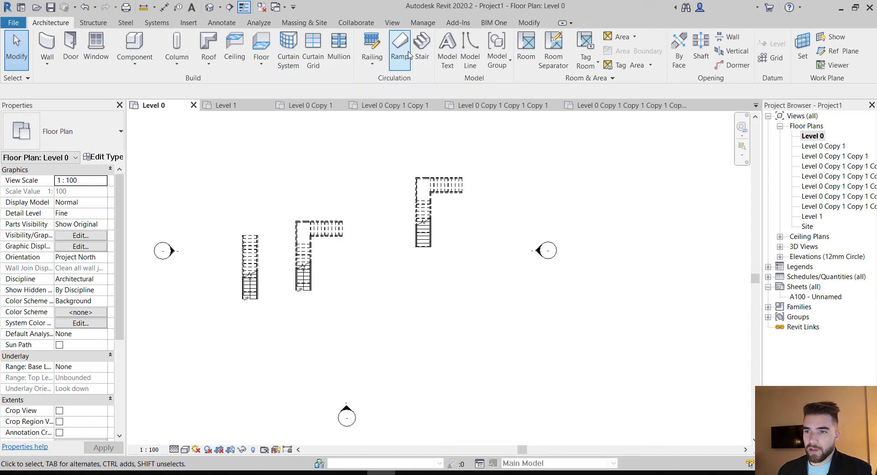
Create an L-shaped winder stair near the top of the Level 0 plan
left_click(421, 50)
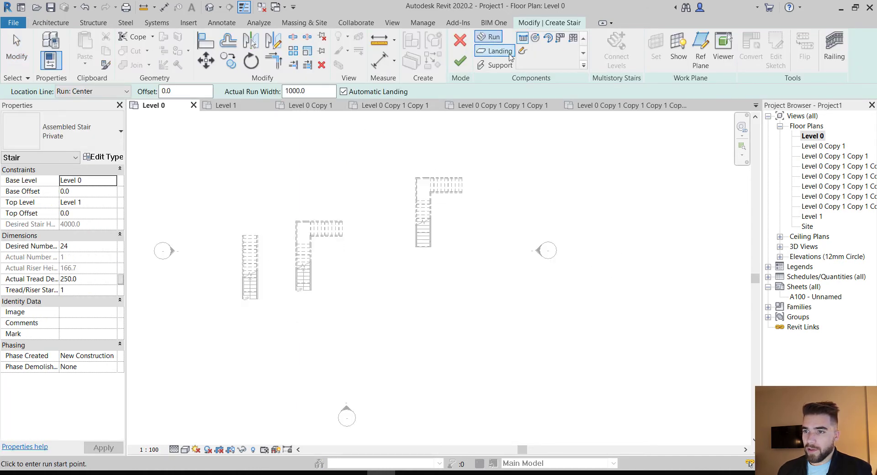
left_click(560, 37)
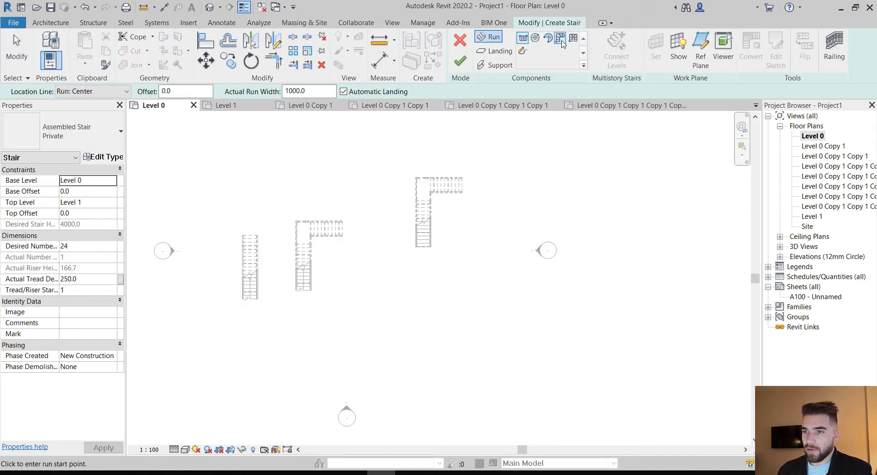
left_click(313, 178)
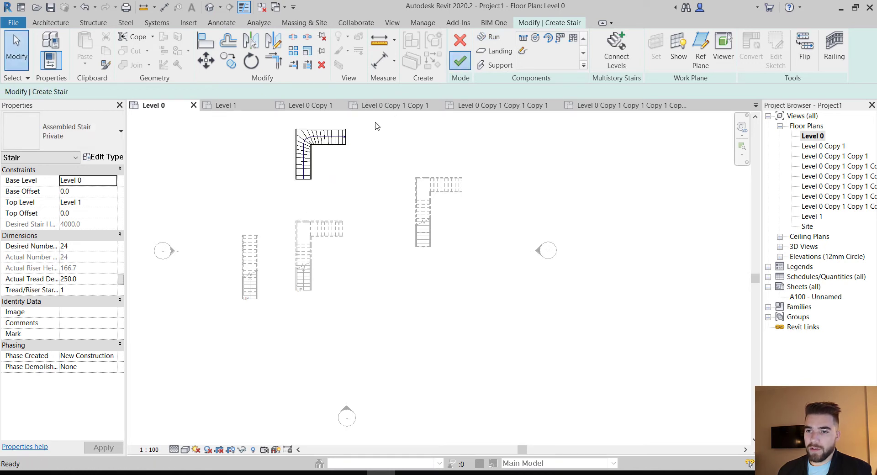
left_click(460, 60)
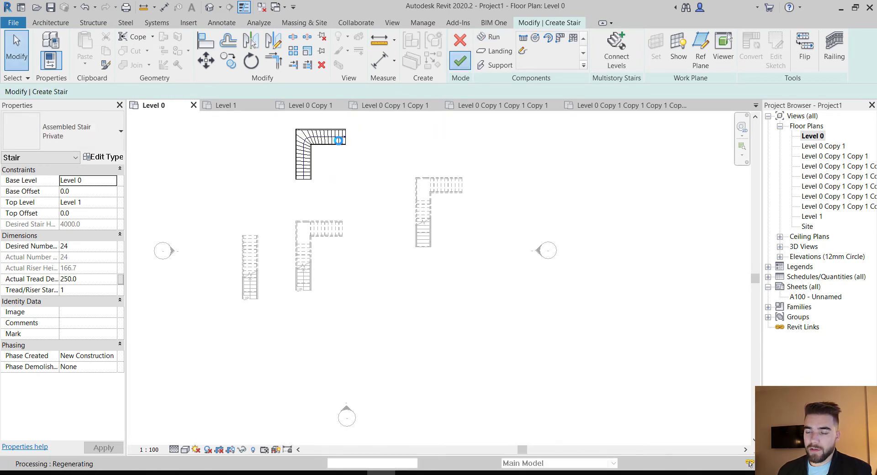
Copy the winder stair twice to the right across the top of the plan
left_click(341, 144)
left_click(387, 152)
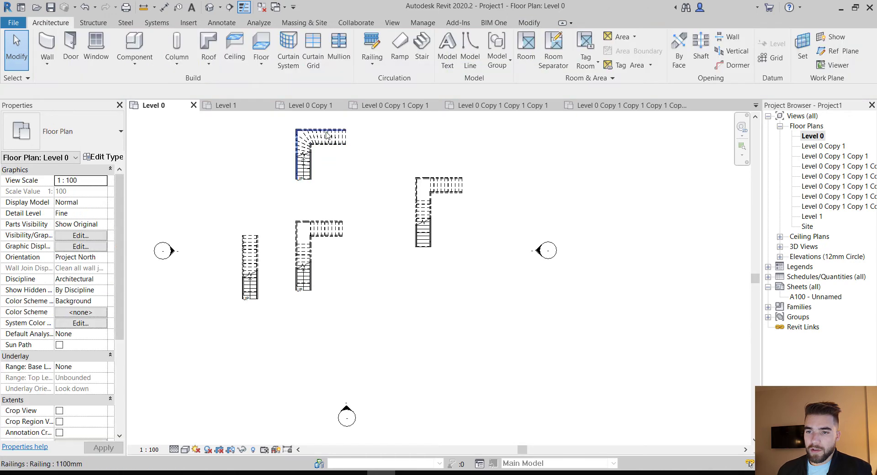
left_click(340, 141)
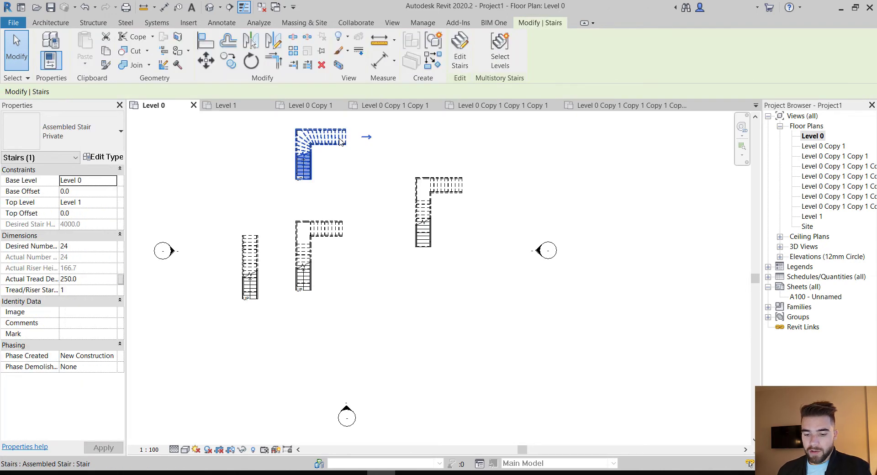
key("m")
key("v")
left_click(339, 136)
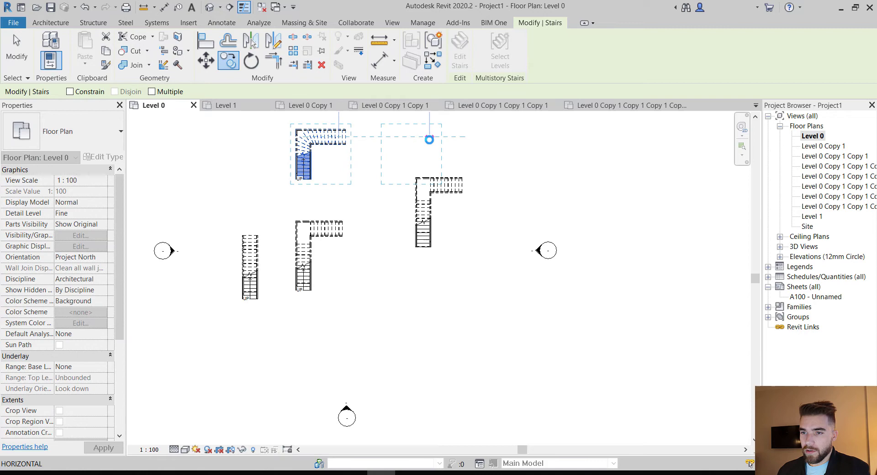
left_click(430, 136)
key("c")
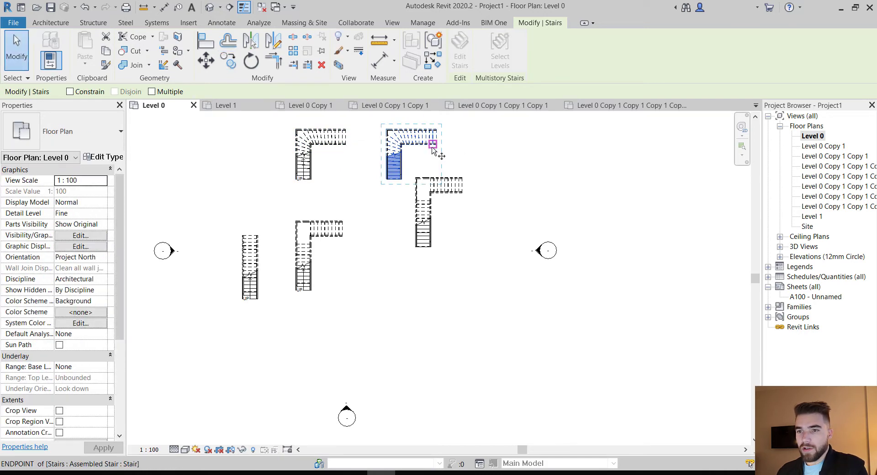
left_click(436, 136)
left_click(573, 137)
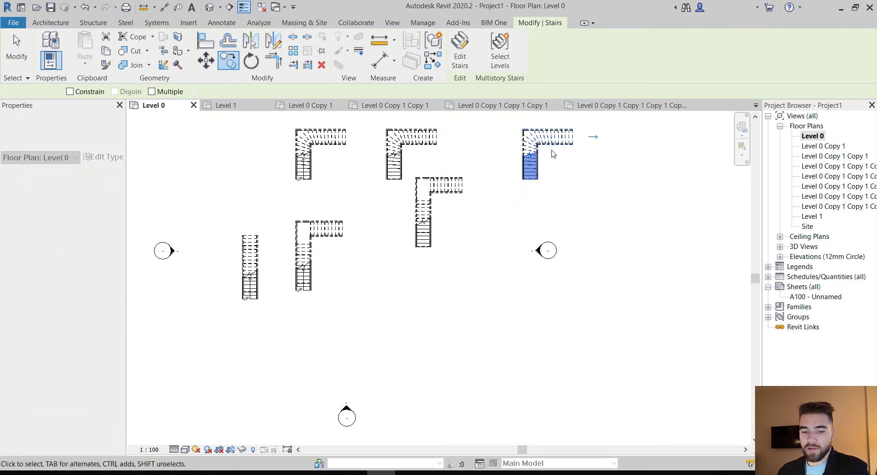
key("Escape")
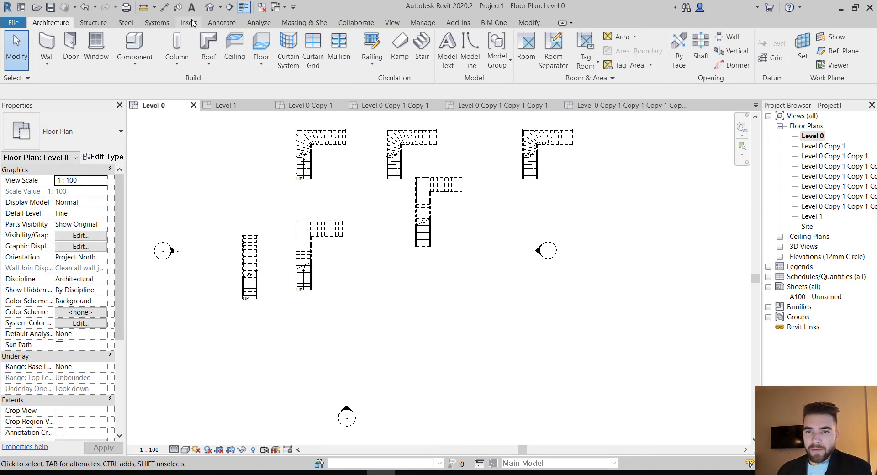
Start the Tag by Category tool from the Annotate tab
left_click(222, 22)
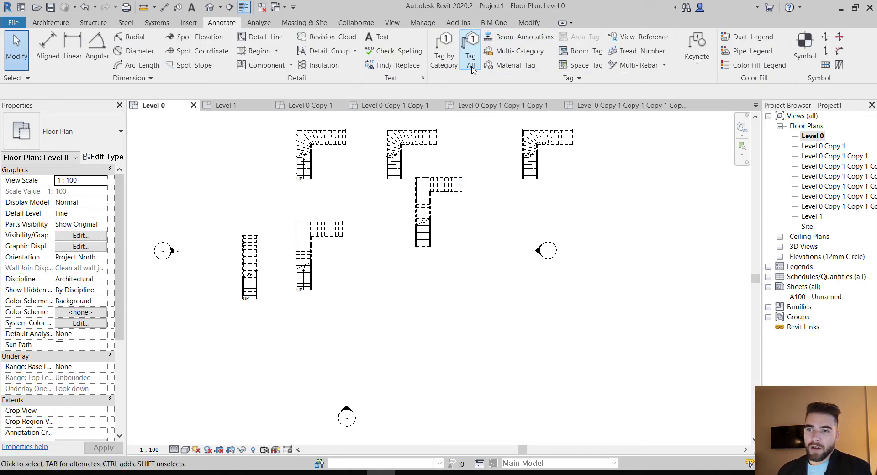
left_click(446, 66)
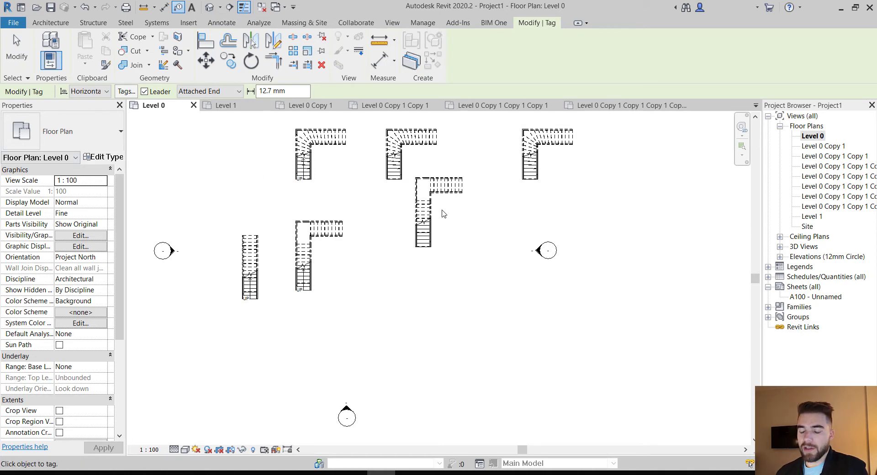
Use Tag All Not Tagged with Stair Run Tags to label every run, e.g. 14 R @ 167
scroll(406, 130, "up", 3)
scroll(415, 206, "down", 3)
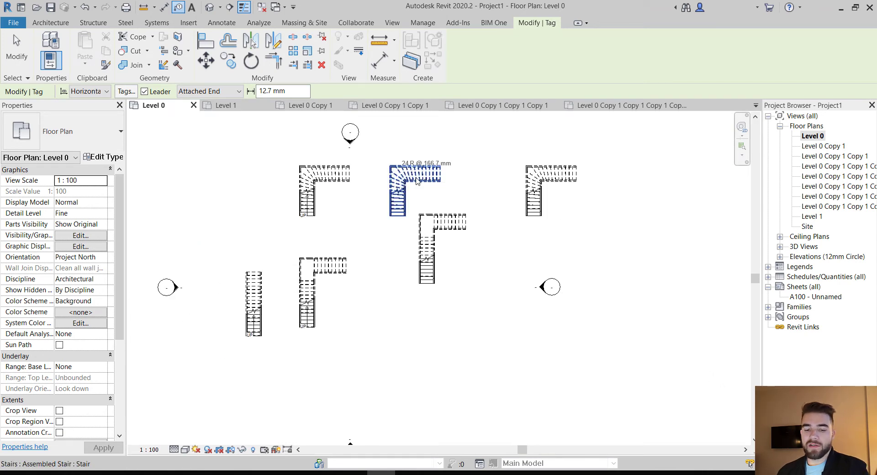
key("Escape")
left_click(465, 63)
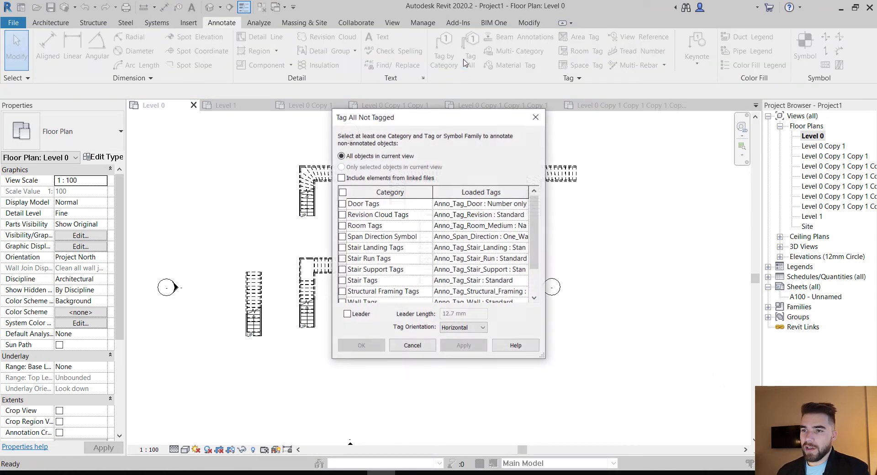
scroll(376, 235, "down", 1)
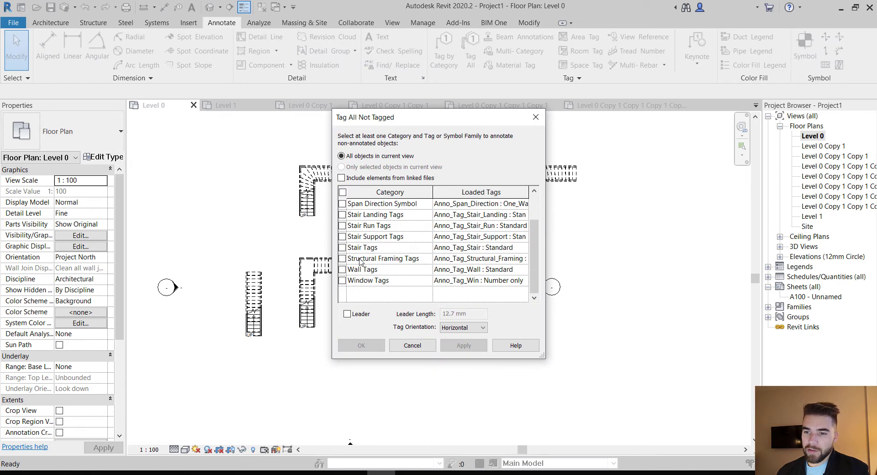
left_click(343, 226)
scroll(347, 229, "up", 1)
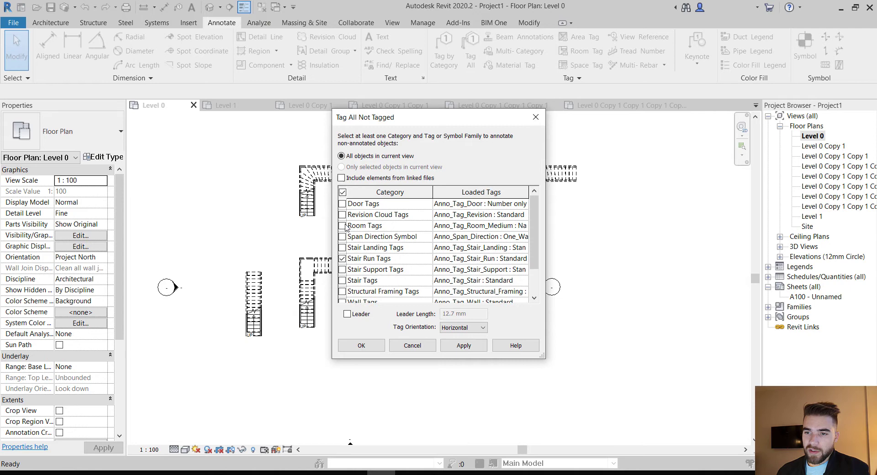
left_click(361, 345)
scroll(370, 347, "up", 3)
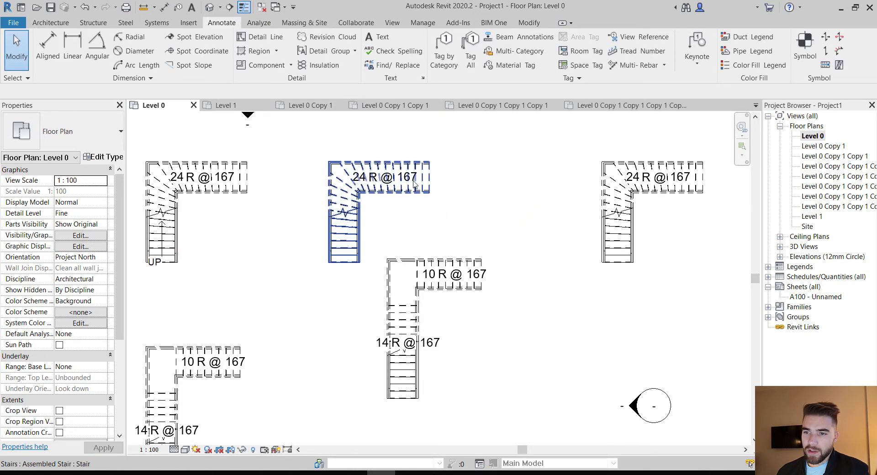
left_click(432, 345)
Undo the stair run tags and add UP stair paths to the right and middle stairs
left_click(535, 327)
key("ctrl+z")
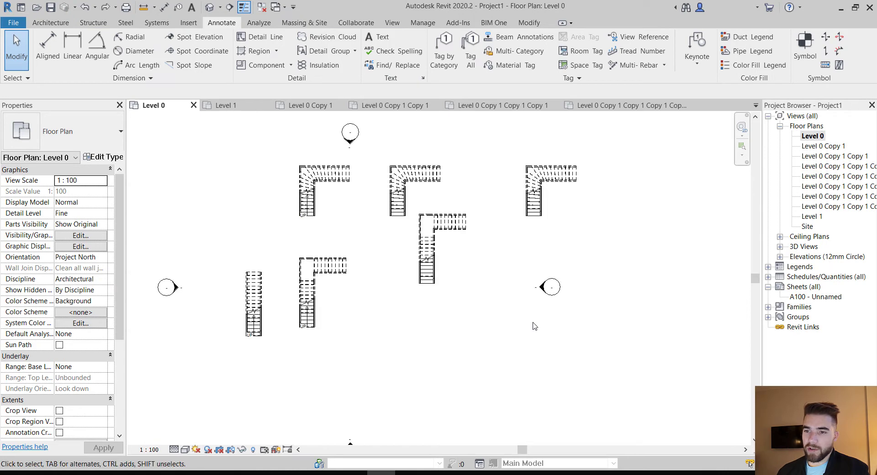
left_click(829, 67)
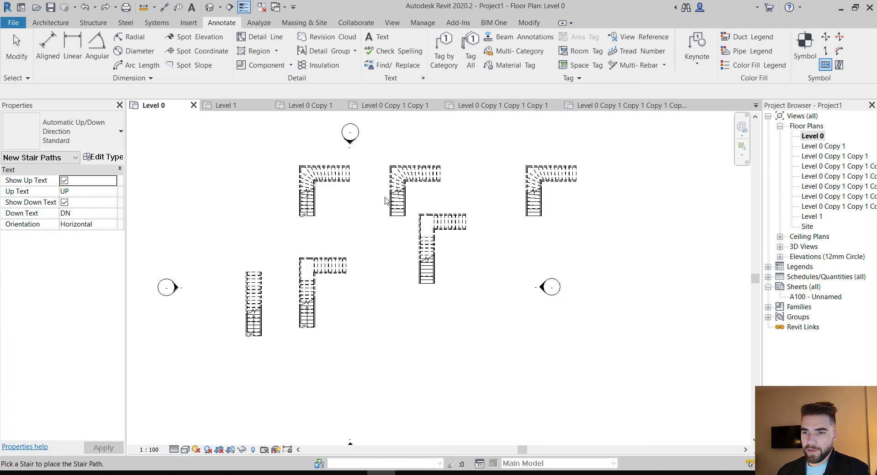
scroll(414, 198, "up", 3)
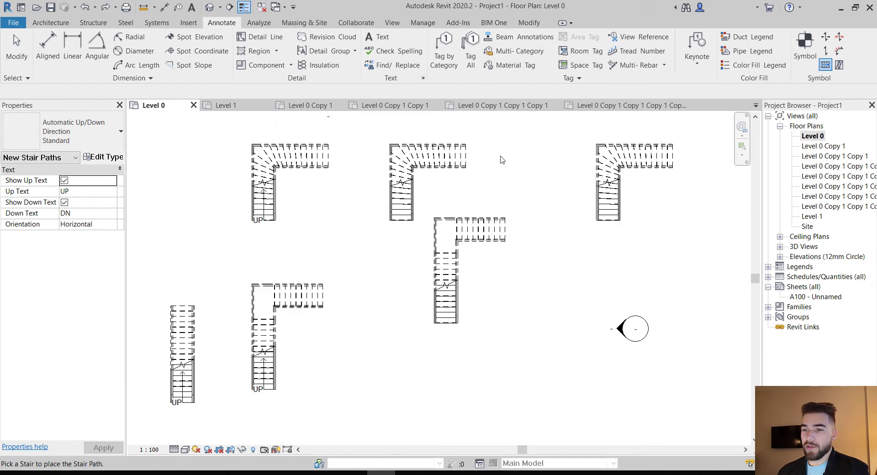
scroll(502, 158, "down", 2)
left_click(580, 197)
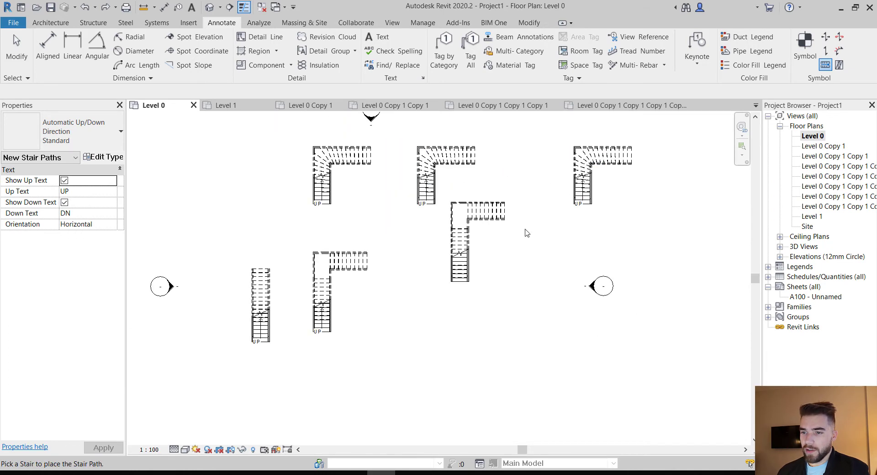
left_click(478, 272)
In Level 0 Copy 1, add UP stair paths to the top middle and top right stairs
double_click(843, 146)
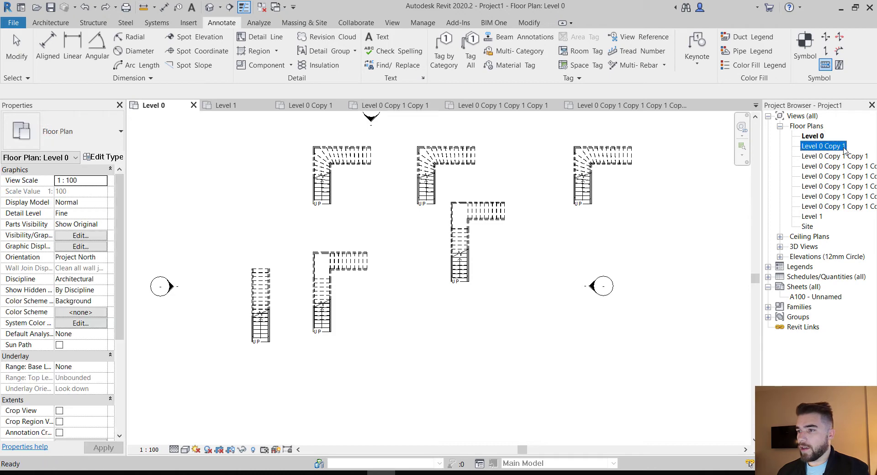
scroll(399, 355, "up", 2)
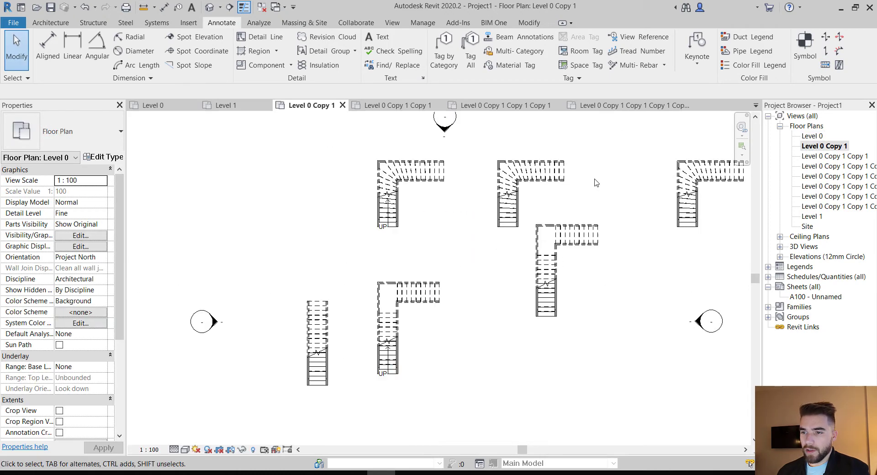
left_click(513, 218)
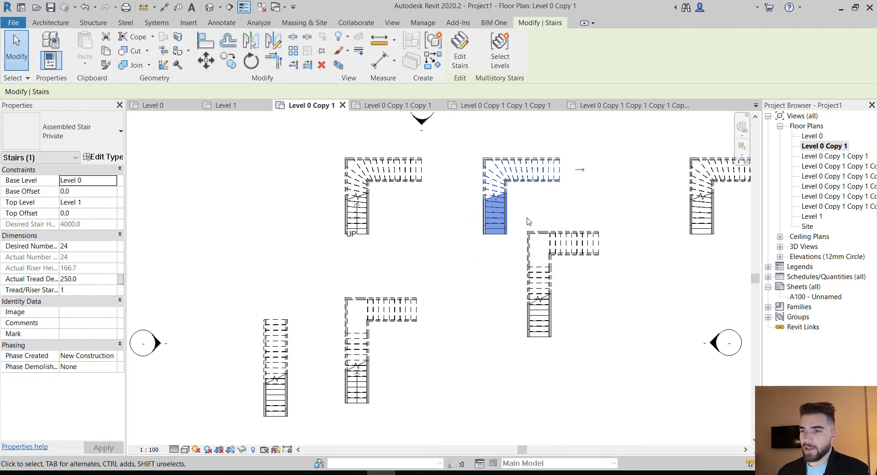
key("Escape")
left_click(826, 51)
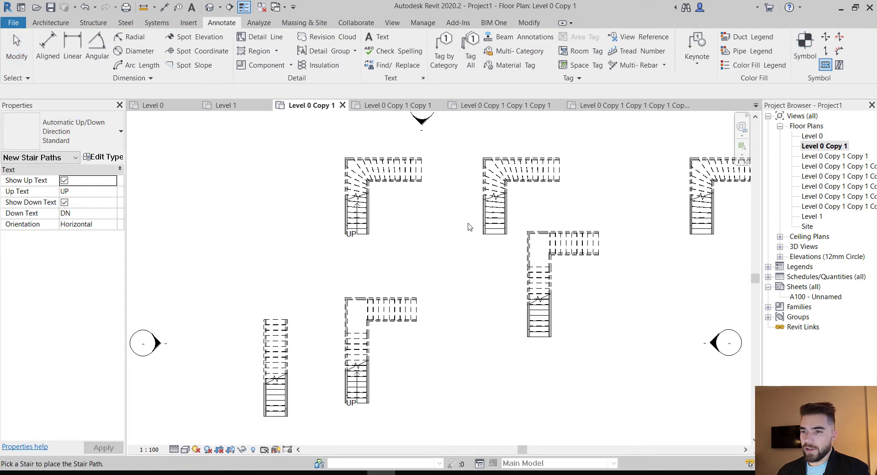
left_click(495, 216)
left_click(695, 203)
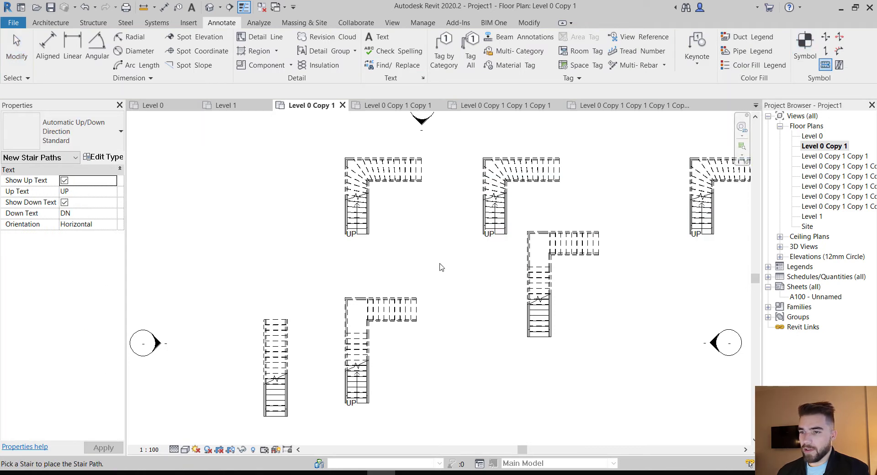
key("Escape")
Open another copied Level 0 floor plan view and zoom out
double_click(832, 206)
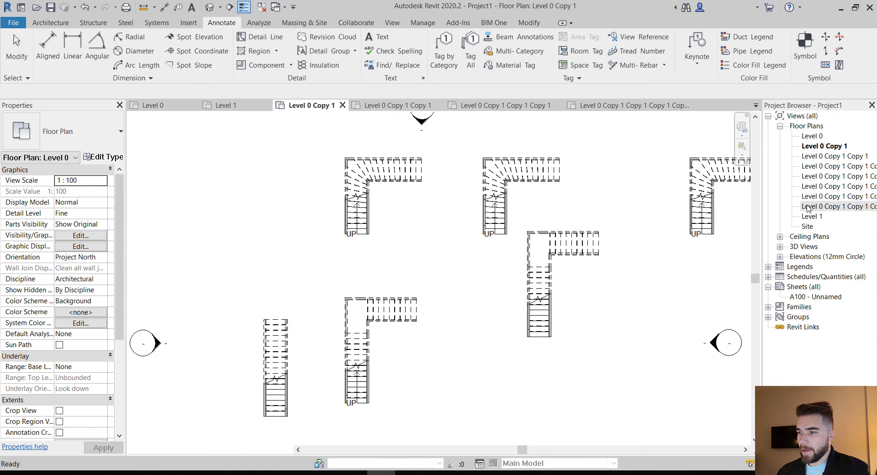
scroll(284, 329, "down", 2)
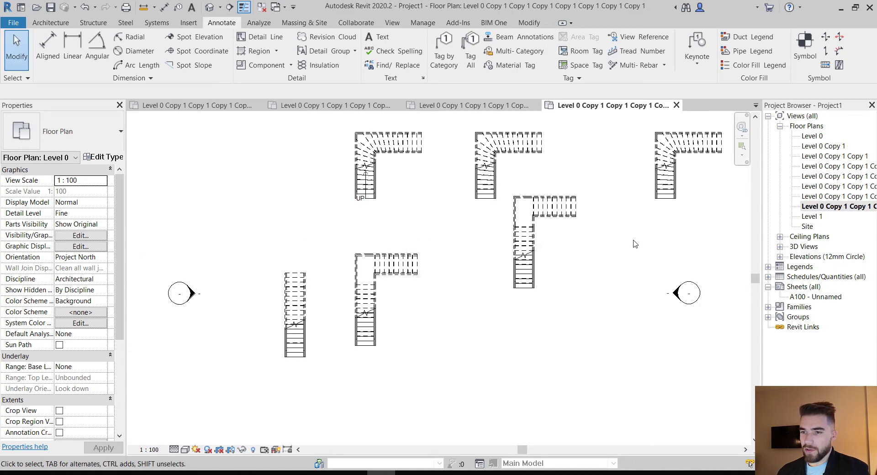
scroll(436, 311, "down", 1)
Select a copied floor plan view and switch the ribbon to the Manage tab
left_click(818, 166)
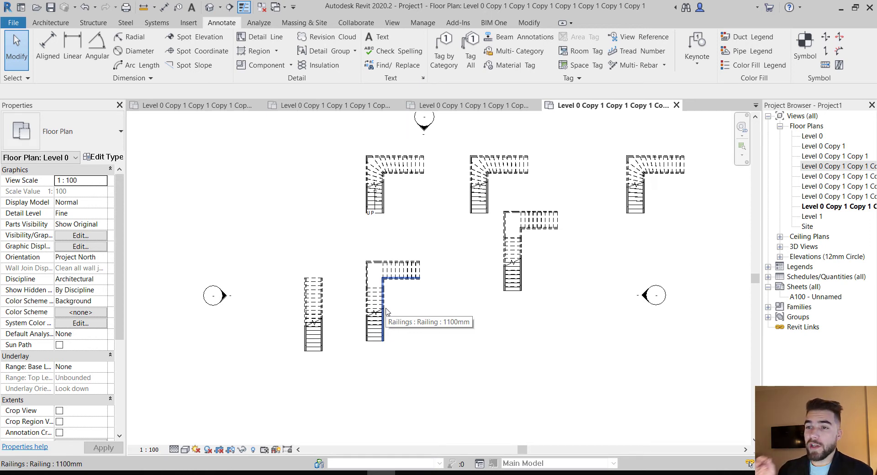
left_click(424, 22)
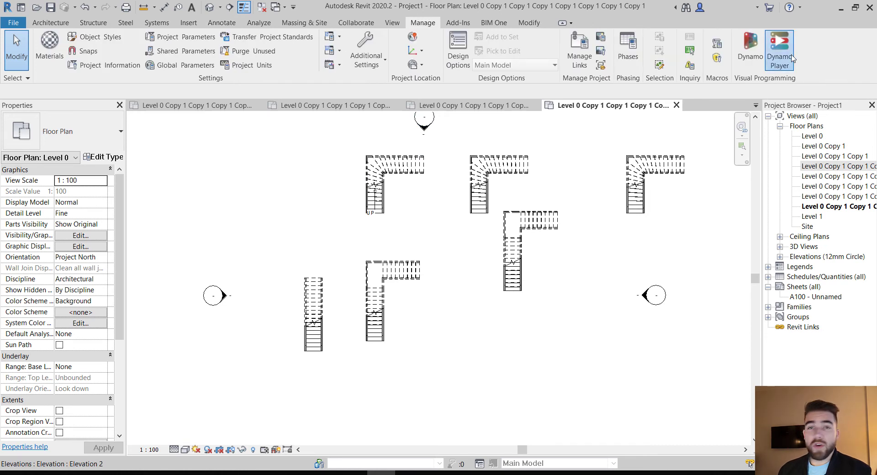
Launch Dynamo Player, move it aside, and select the seven Level 0 floor plan views in the Project Browser
left_click(792, 57)
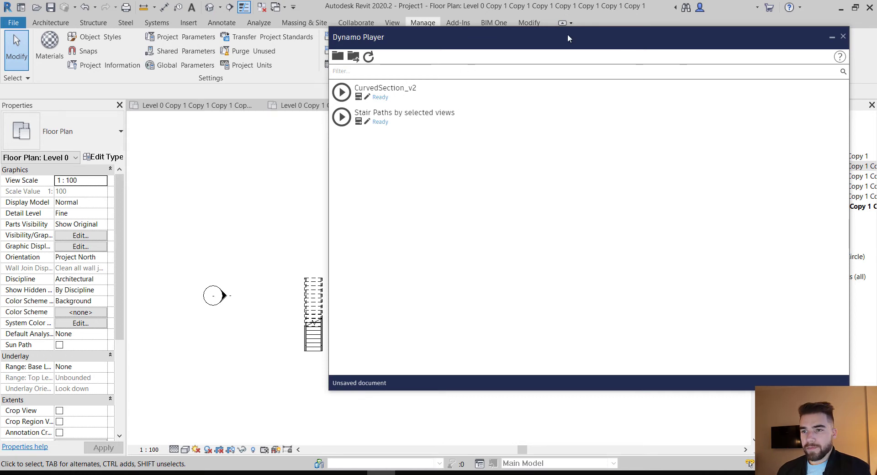
left_click_drag(569, 38, 458, 44)
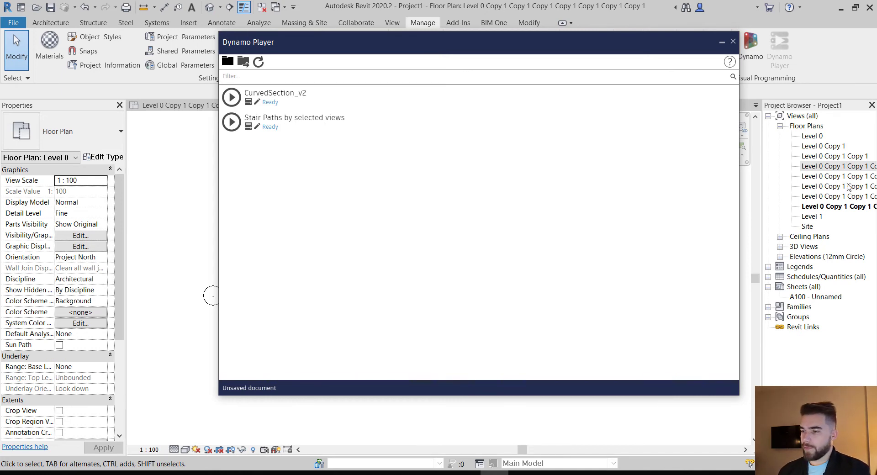
left_click(836, 207)
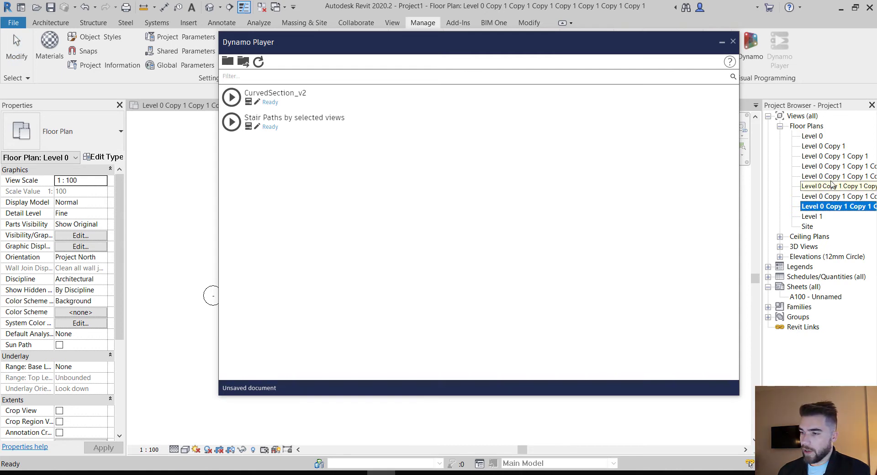
left_click_drag(649, 62, 199, 116)
left_click(808, 197)
double_click(809, 198)
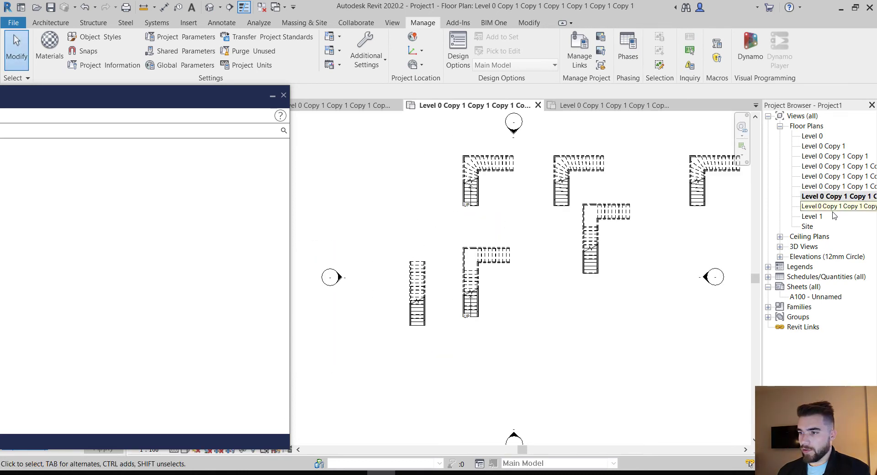
left_click(812, 138, "shift")
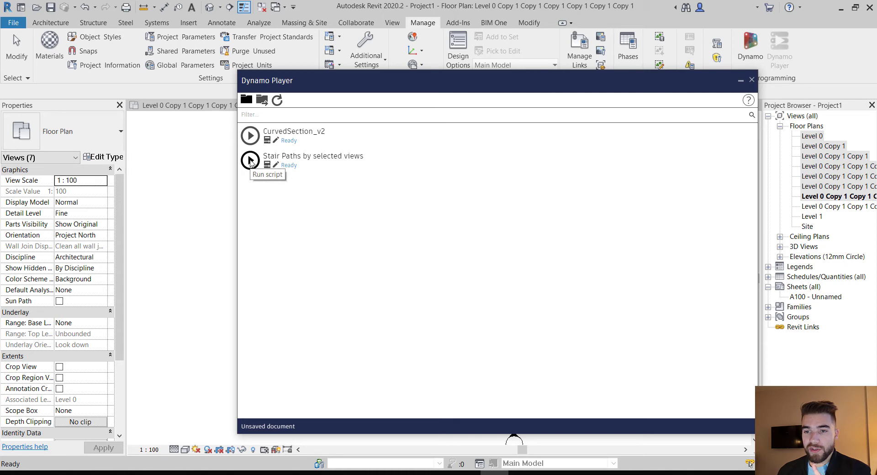
Run the 'Stair Paths by selected views' script on the seven plans, then close Dynamo Player
left_click(250, 160)
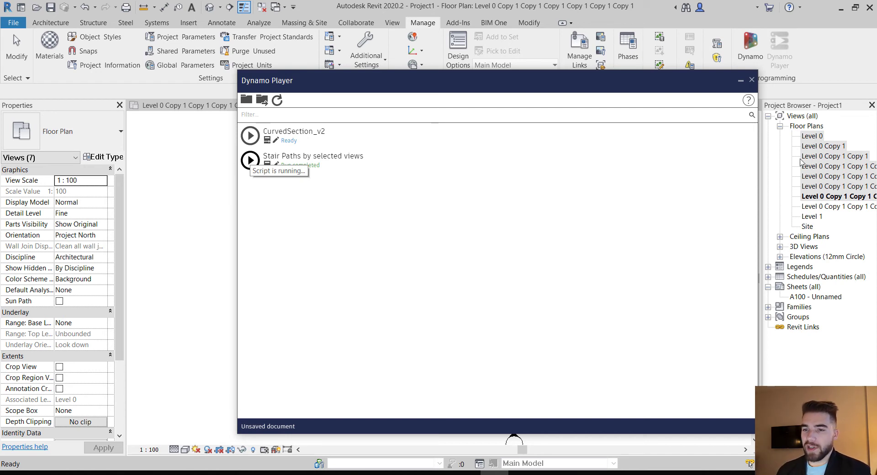
left_click(740, 80)
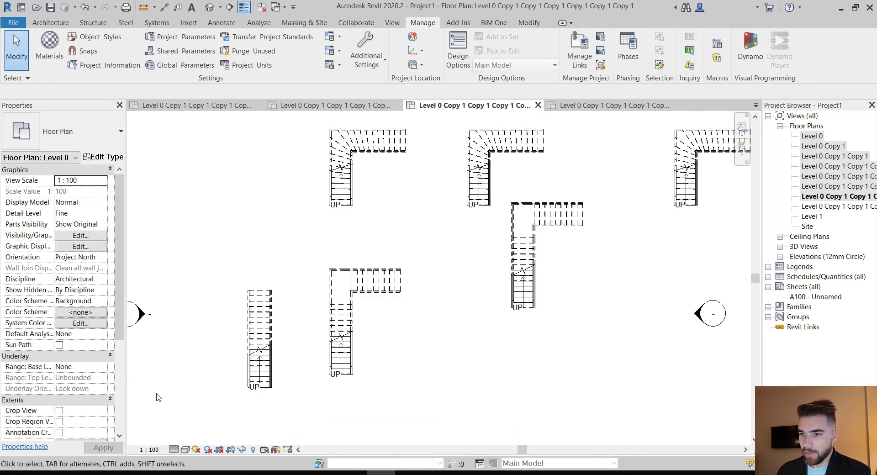
Zoom to fit and check the UP stair paths in each copied Level 0 plan, ending on the last copy
left_click(741, 147)
double_click(822, 186)
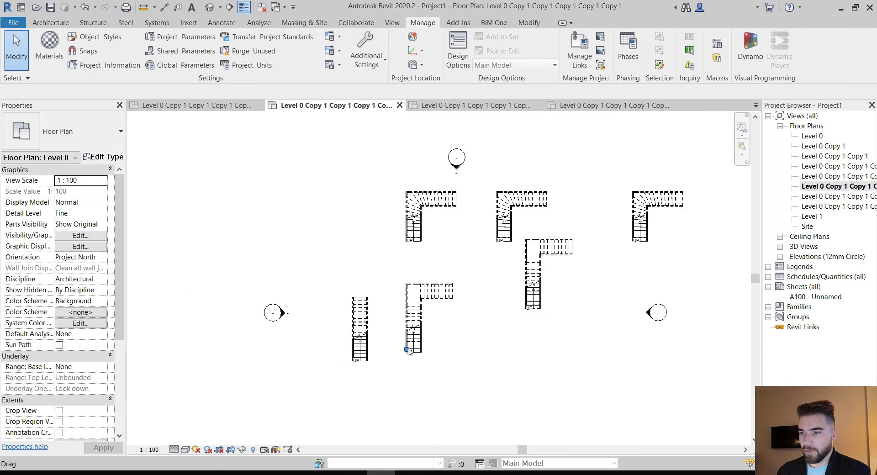
double_click(855, 156)
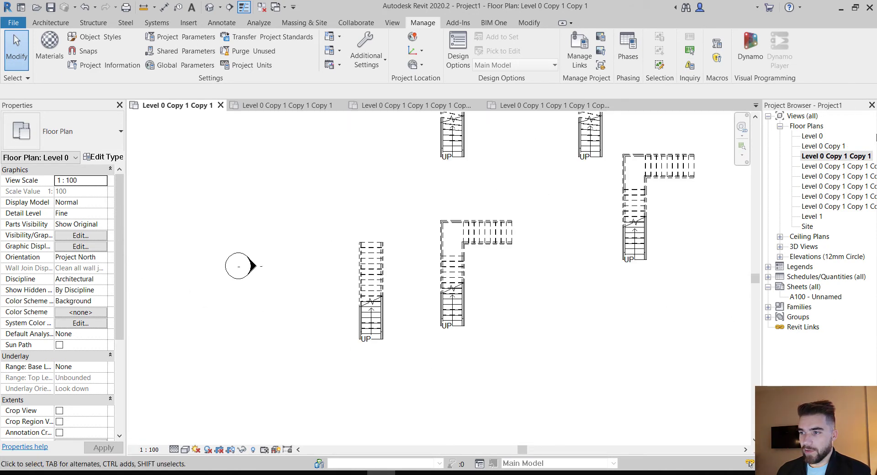
double_click(824, 147)
scroll(343, 235, "down", 2)
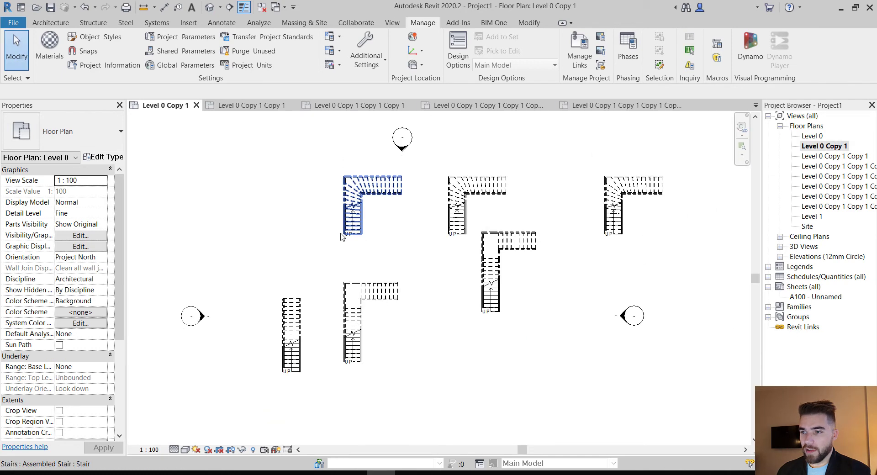
double_click(840, 206)
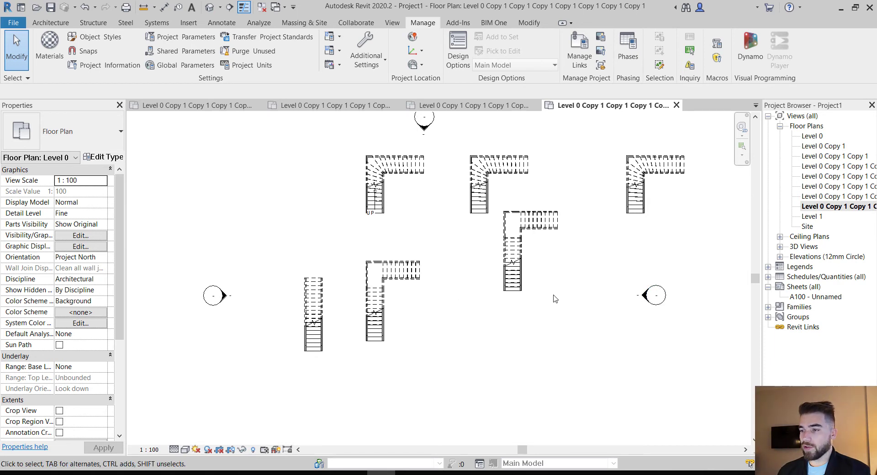
Duplicate the floor plan view three times, then select all eleven Level 0 plan views
left_click(819, 206)
right_click(819, 207)
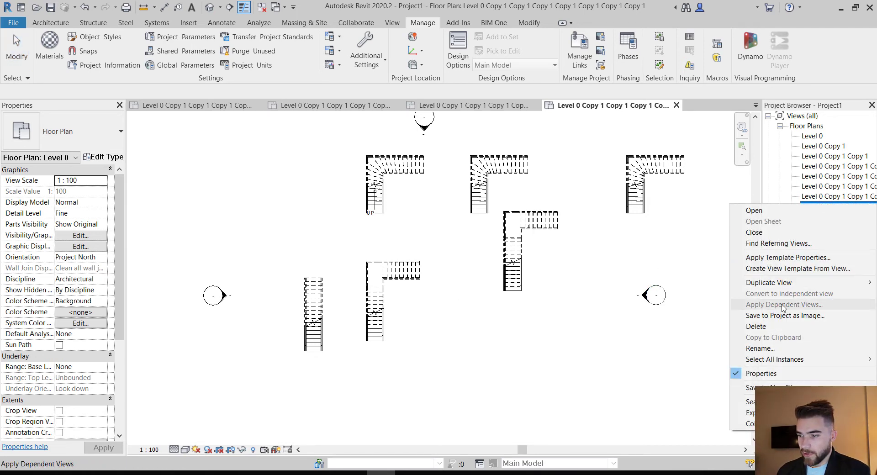
mouse_move(777, 282)
left_click(692, 285)
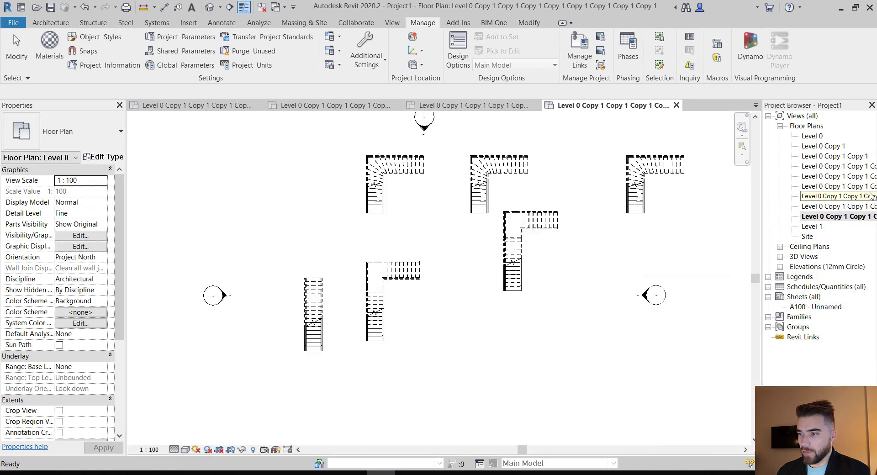
right_click(823, 215)
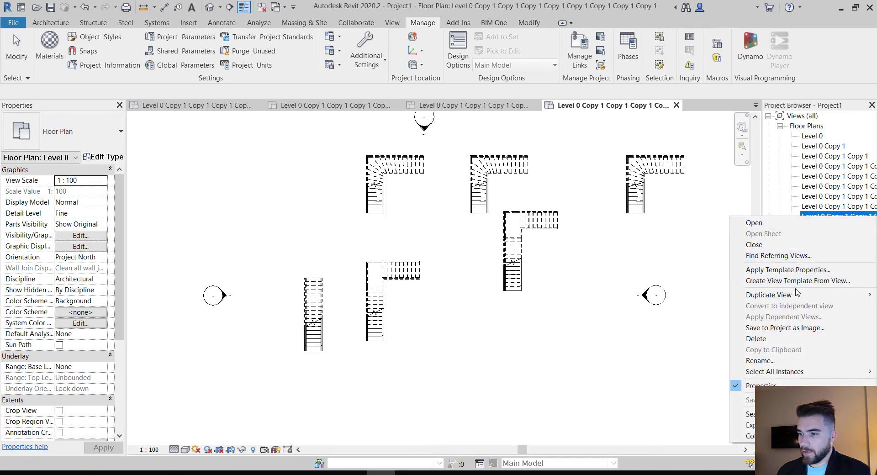
mouse_move(776, 294)
left_click(639, 296)
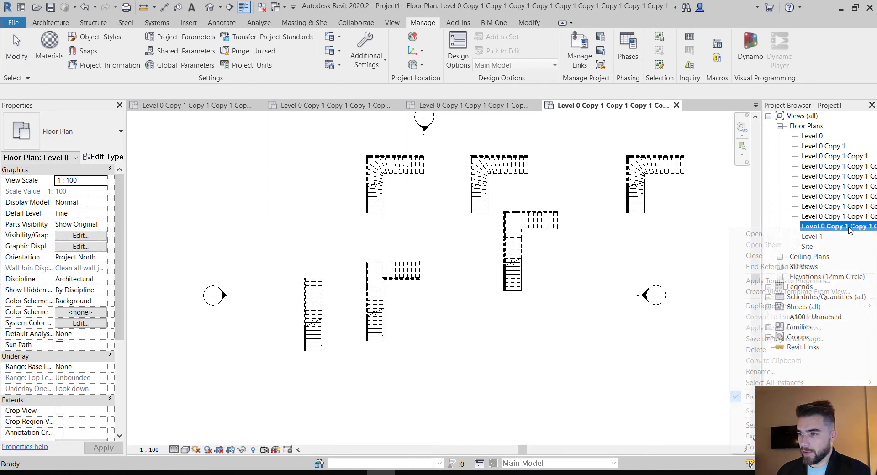
right_click(859, 225)
mouse_move(784, 305)
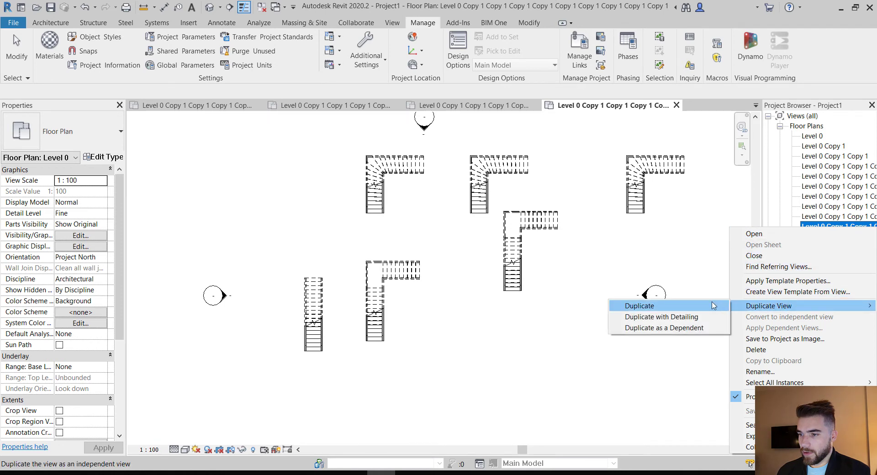
left_click(640, 306)
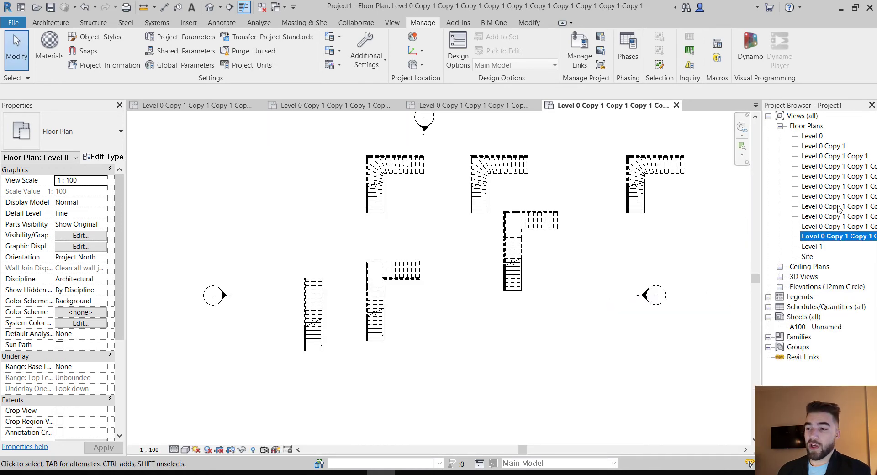
left_click(818, 138, "shift")
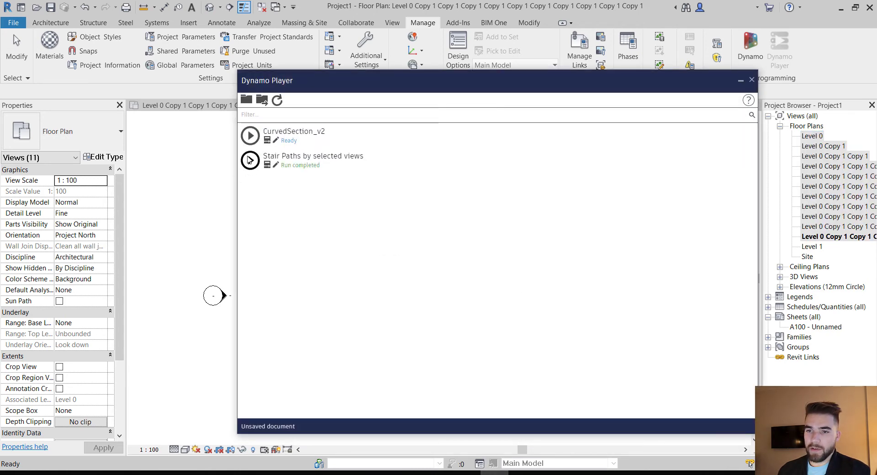
Narrow and shift the Dynamo Player window left, then rerun 'Stair Paths by selected views' for the new duplicates
left_click_drag(629, 88, 523, 57)
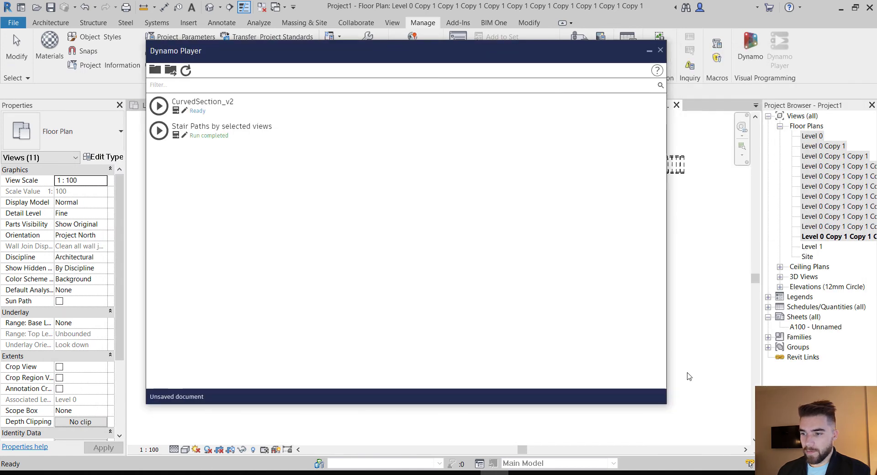
left_click_drag(667, 348, 292, 348)
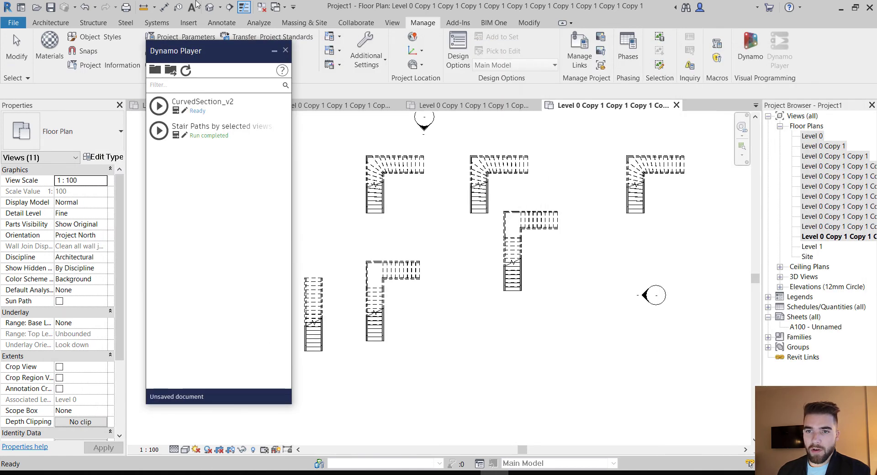
left_click_drag(216, 49, 182, 51)
left_click(122, 133)
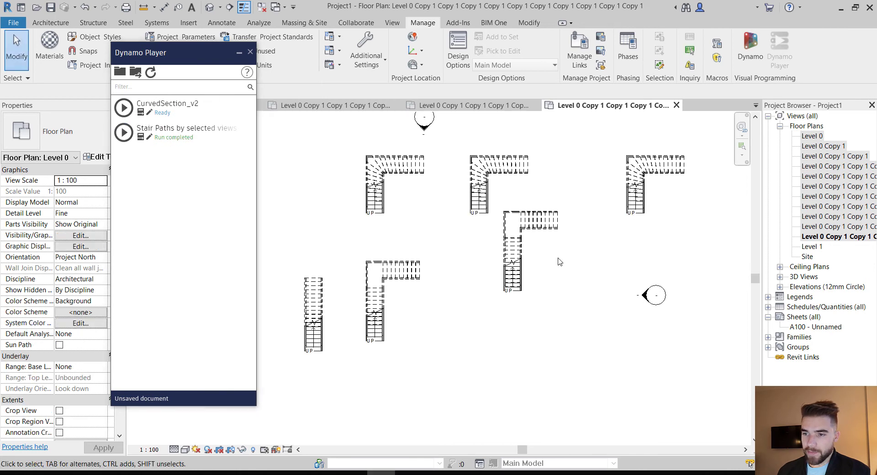
scroll(561, 280, "up", 3)
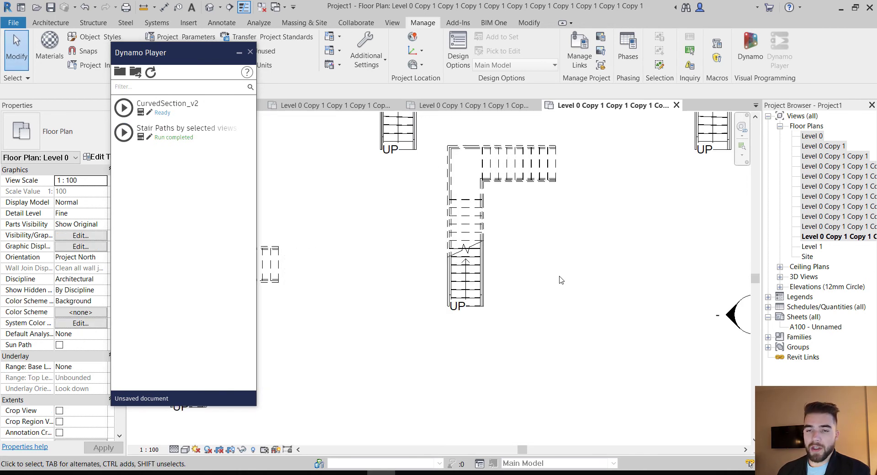
scroll(561, 280, "down", 2)
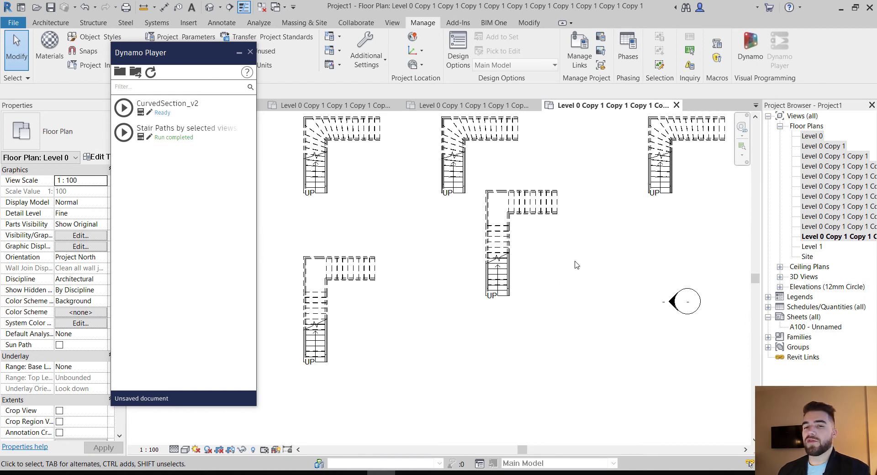